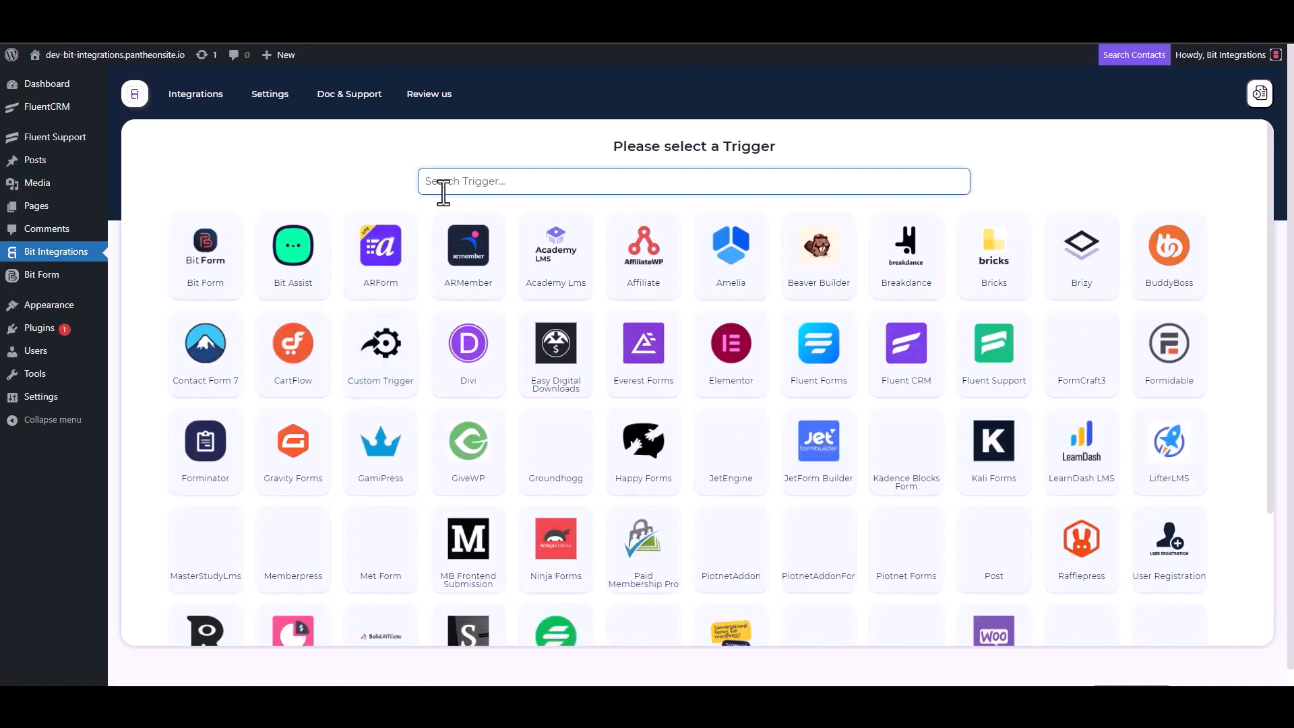
Choose Fluent Support as the trigger, copy its webhook URL and start fetching test data.
left_click(1000, 376)
left_click(921, 325)
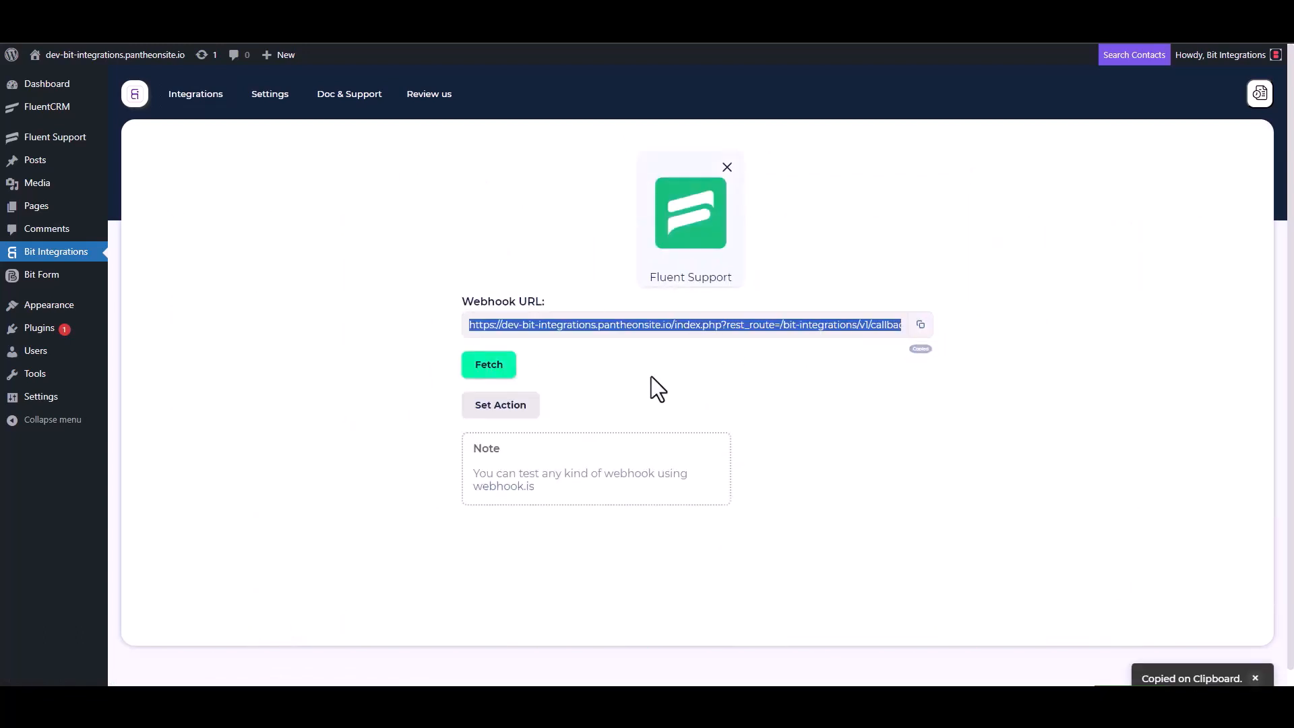
left_click(489, 369)
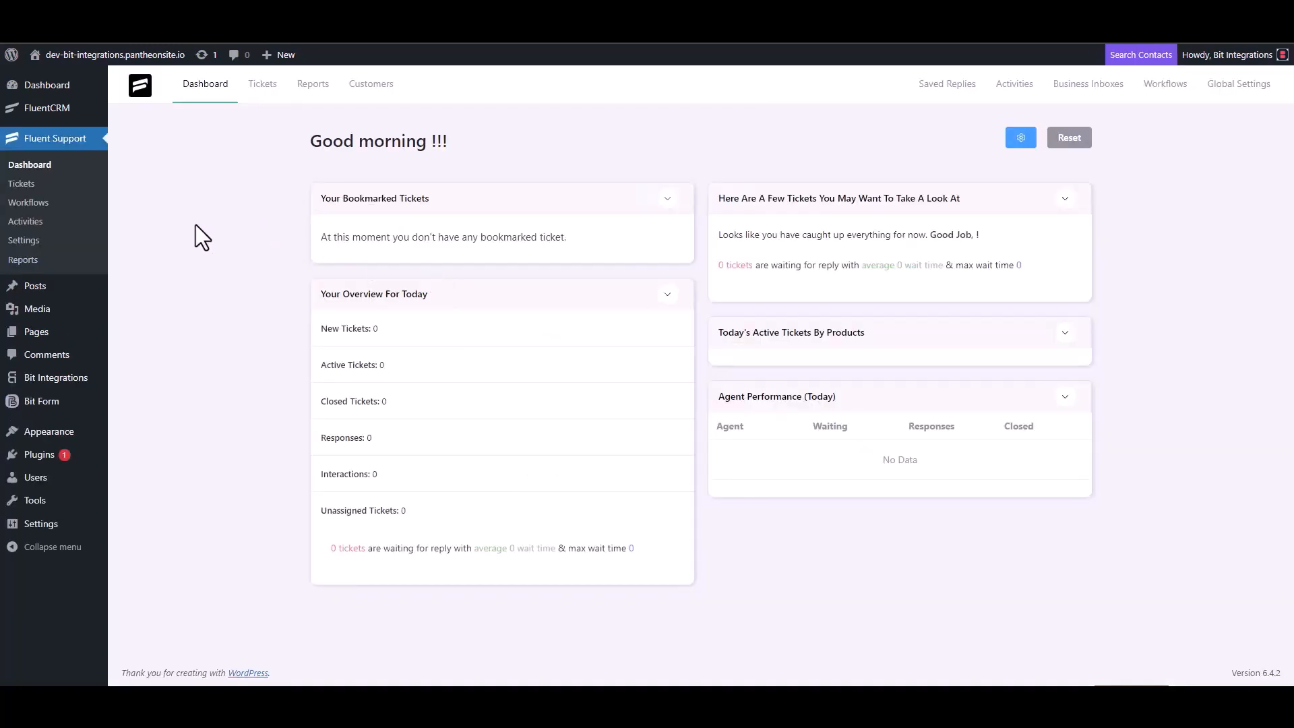
Add an Automatic workflow named 'Bit Integrations' under Workflows and open its editor.
left_click(43, 202)
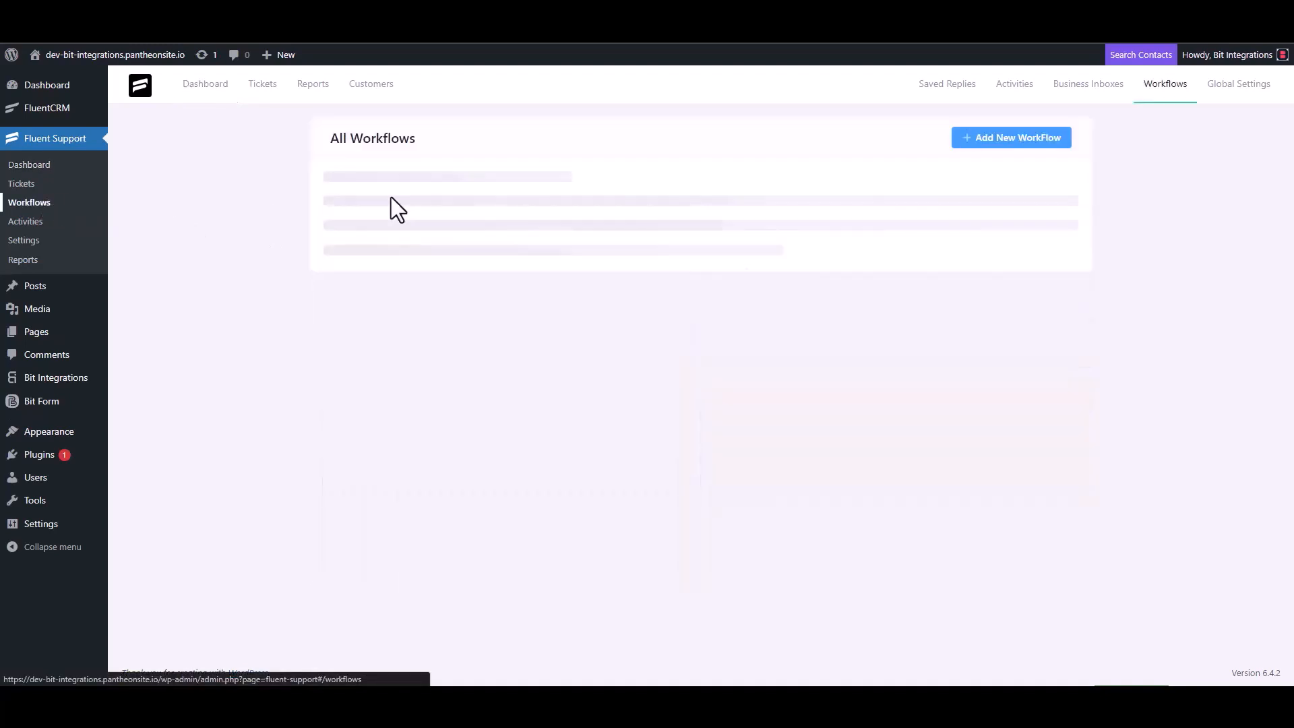
left_click(993, 141)
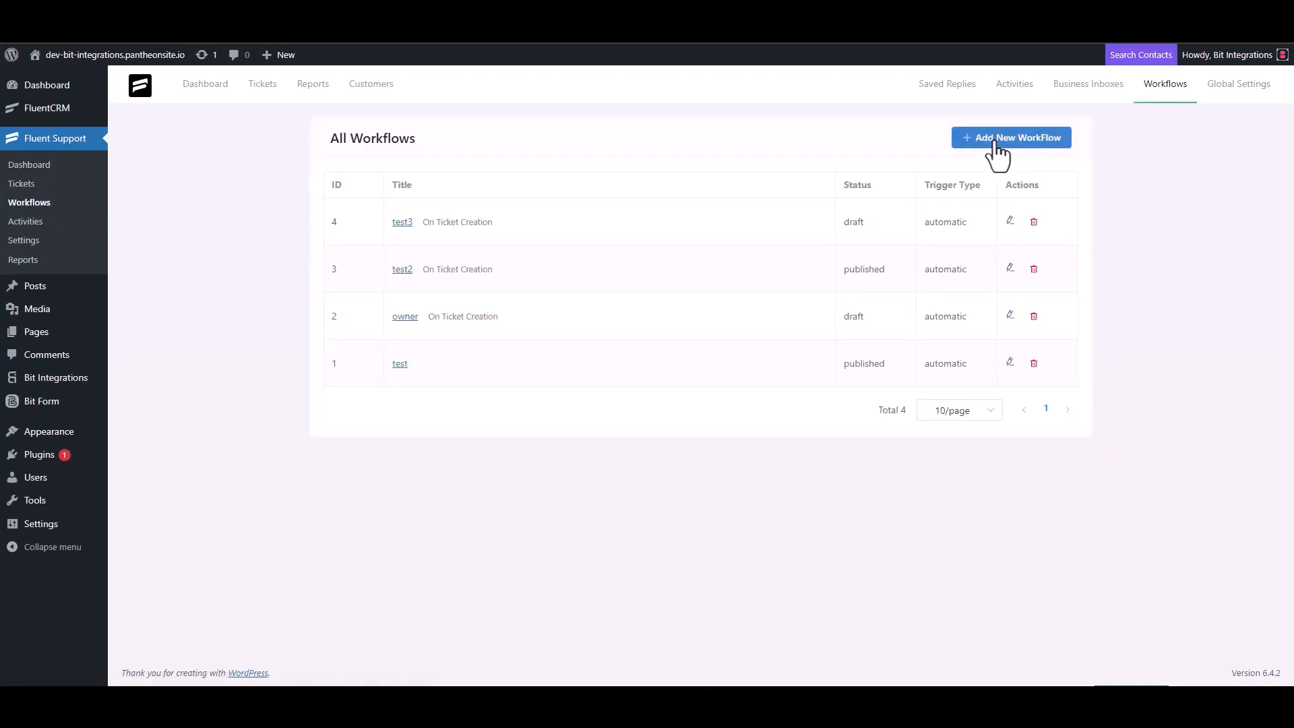
left_click(392, 162)
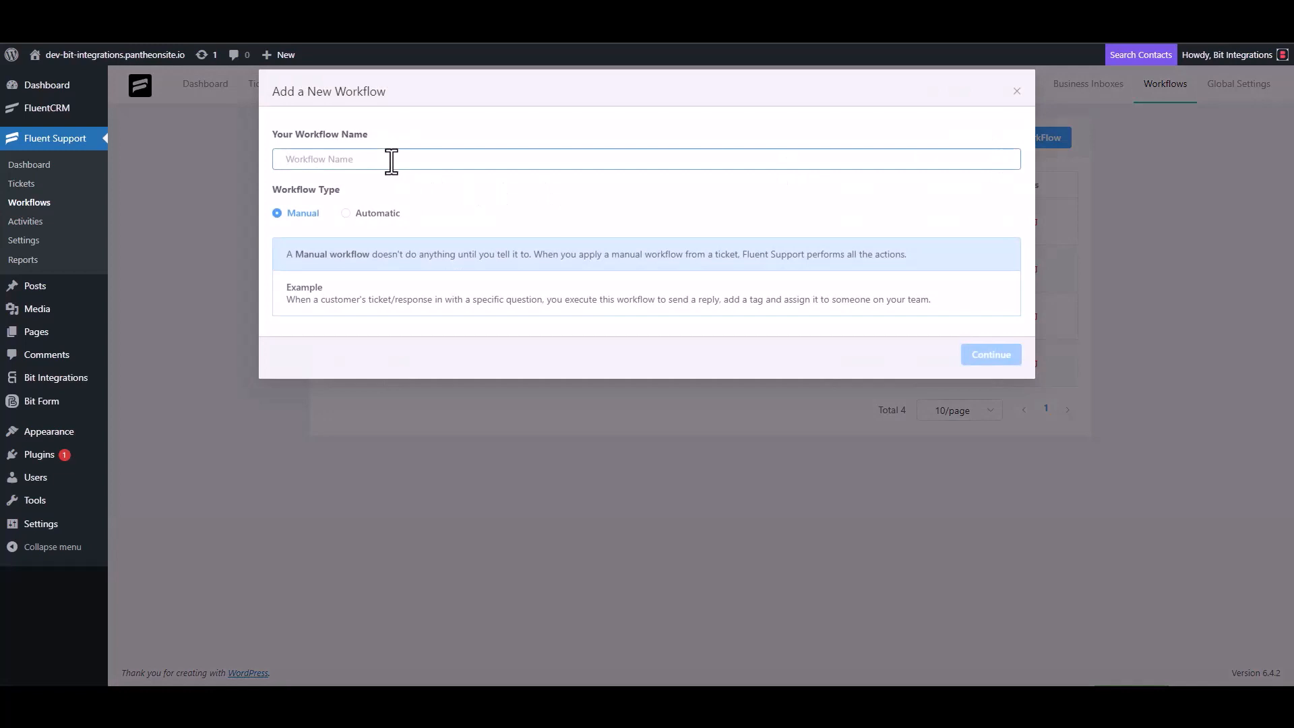
type("Bit")
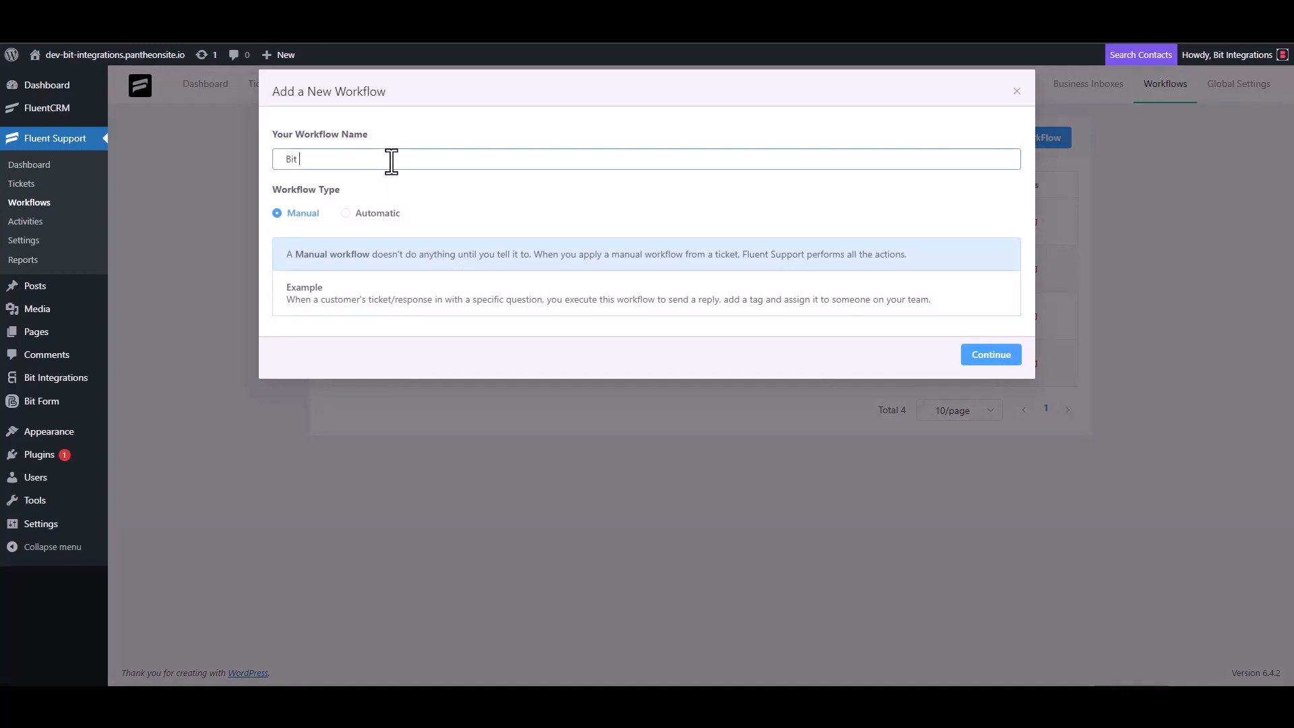
type(" Integrations")
left_click(360, 214)
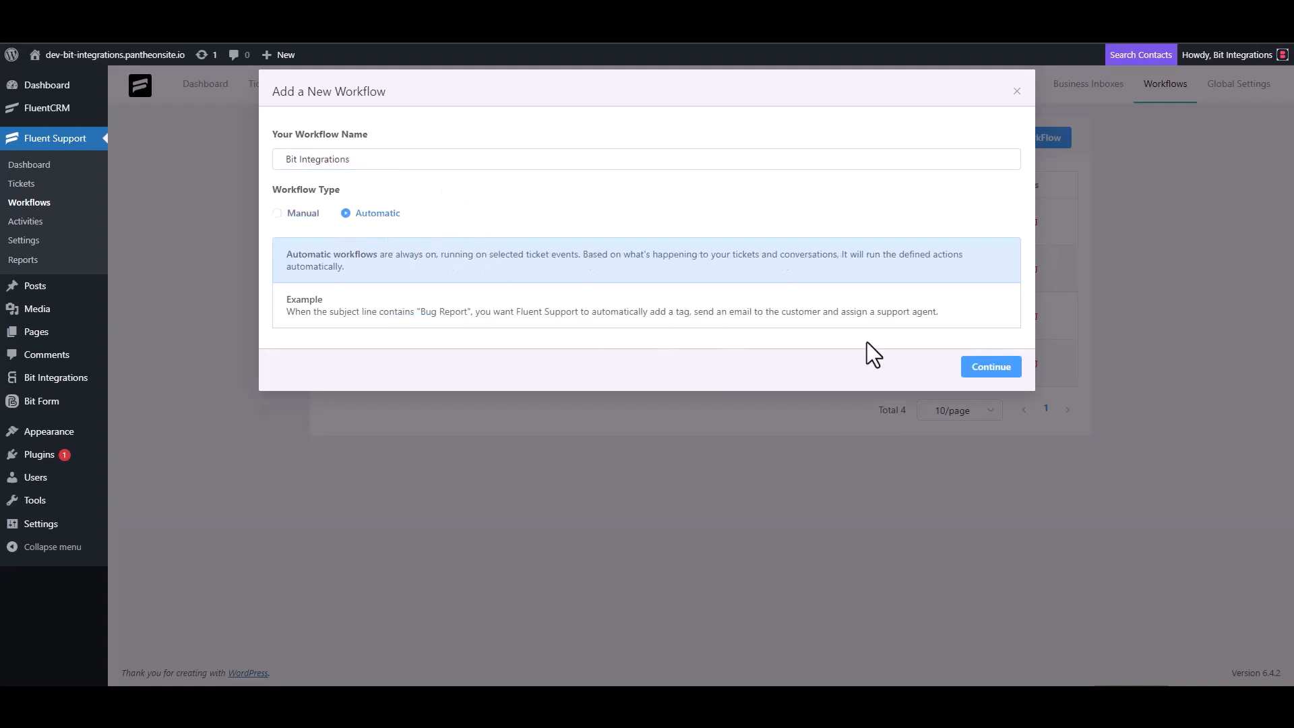
left_click(988, 369)
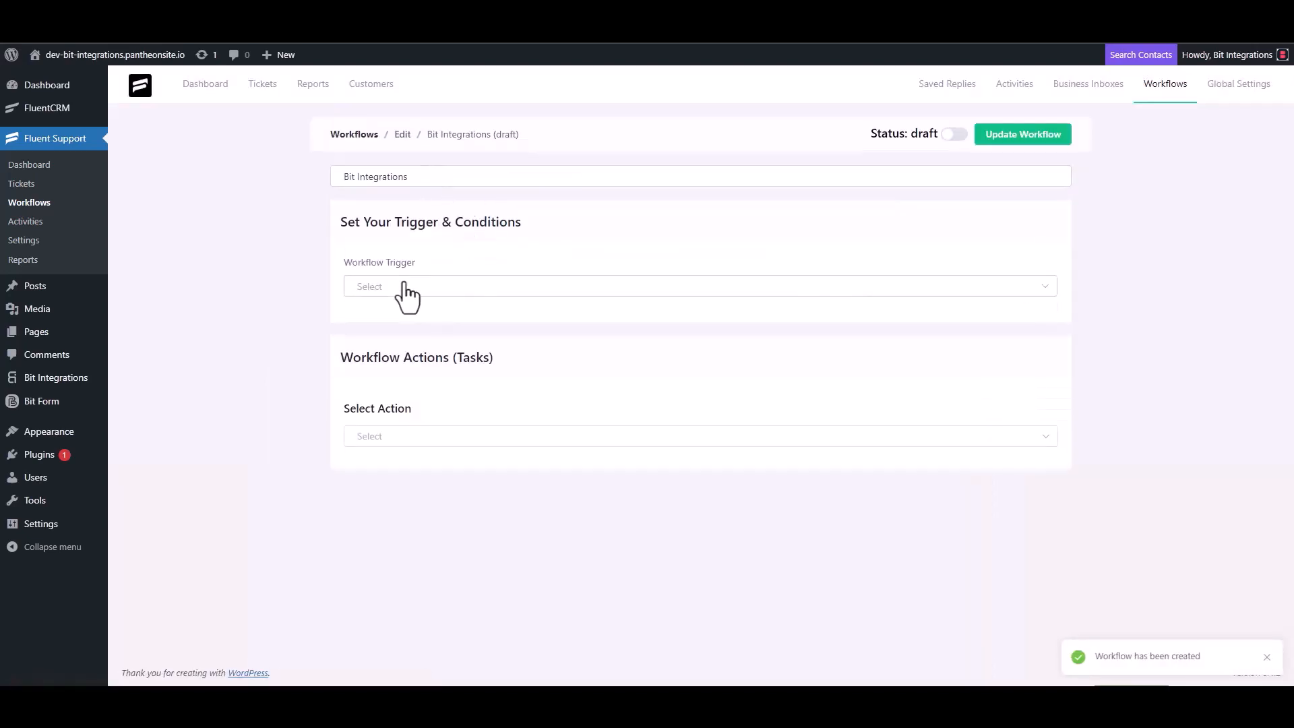
Trigger the workflow On Ticket Creation with an outgoing webhook action to the pasted callback URL.
left_click(403, 289)
left_click(399, 322)
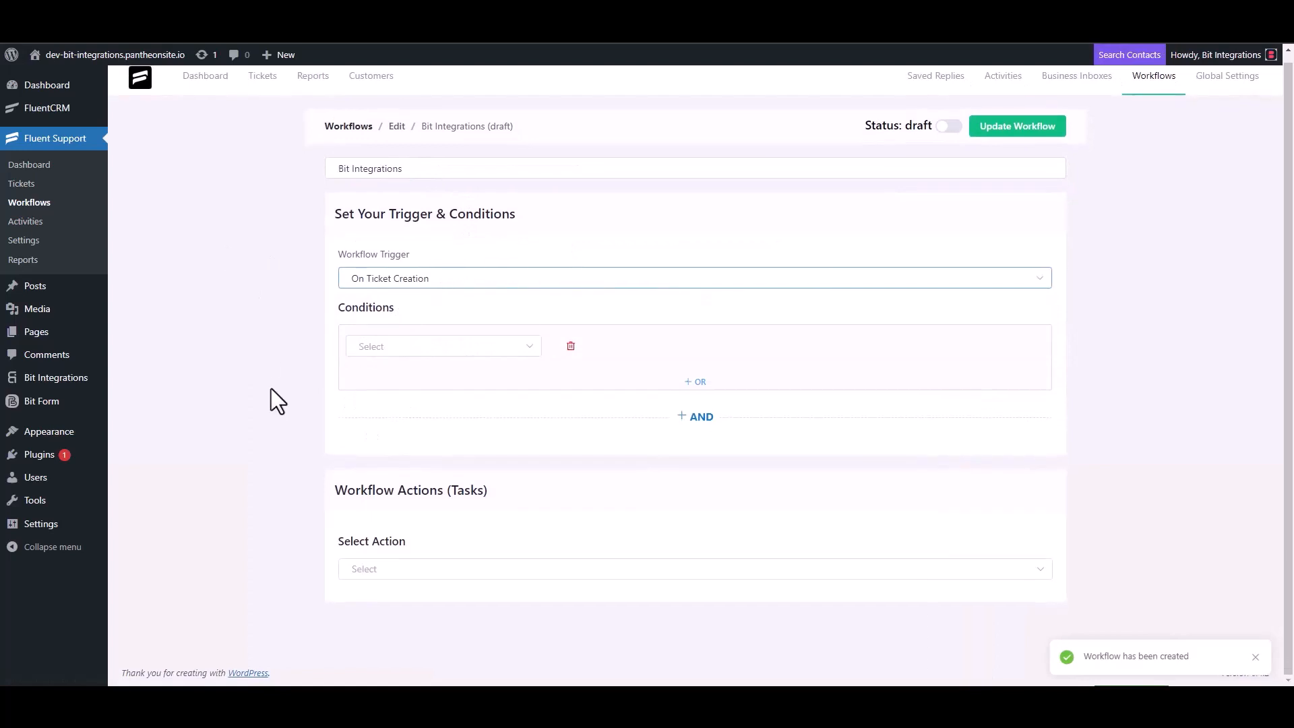
left_click(375, 567)
scroll(396, 470, "down", 5)
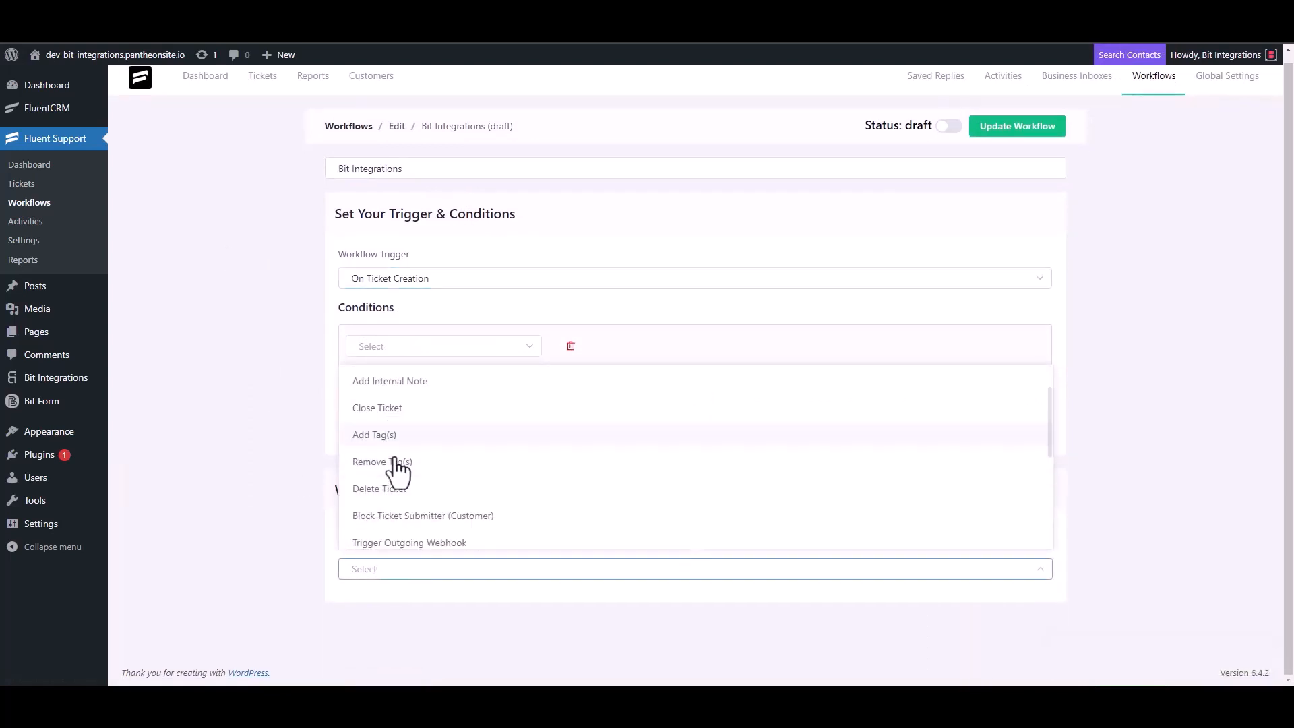
left_click(442, 383)
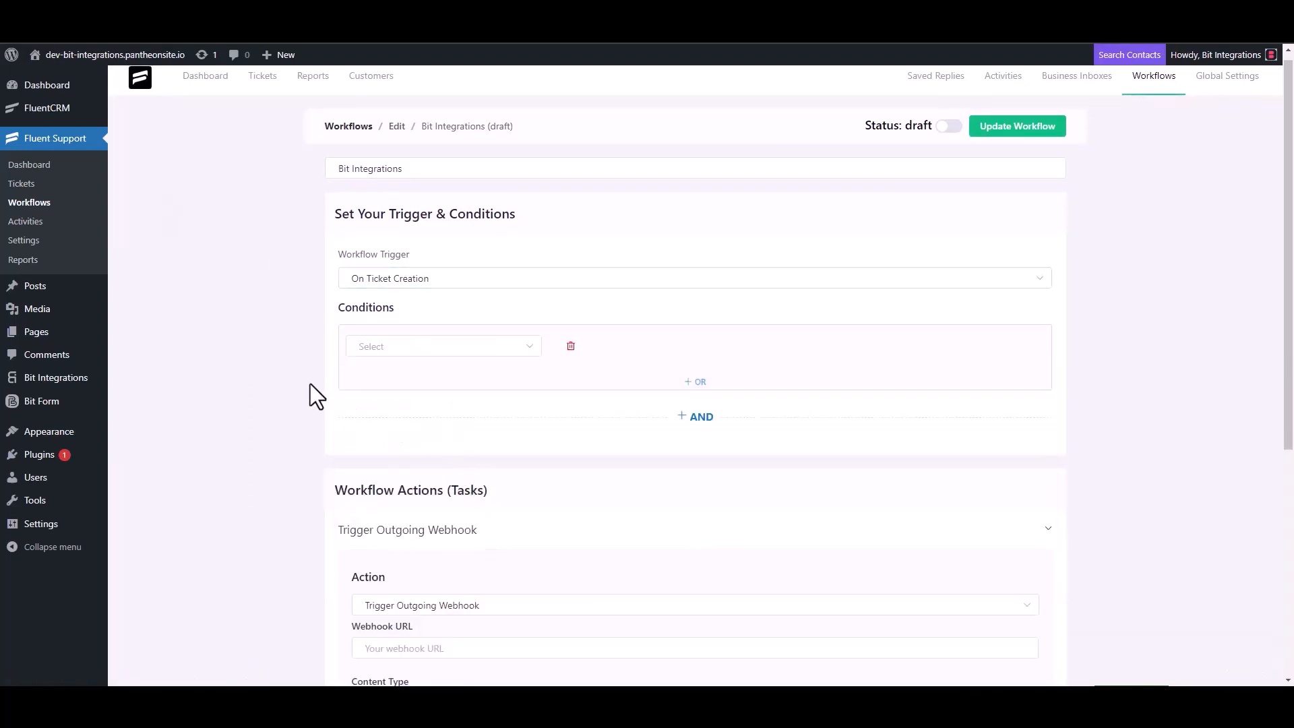
scroll(311, 382, "down", 4)
left_click(438, 383)
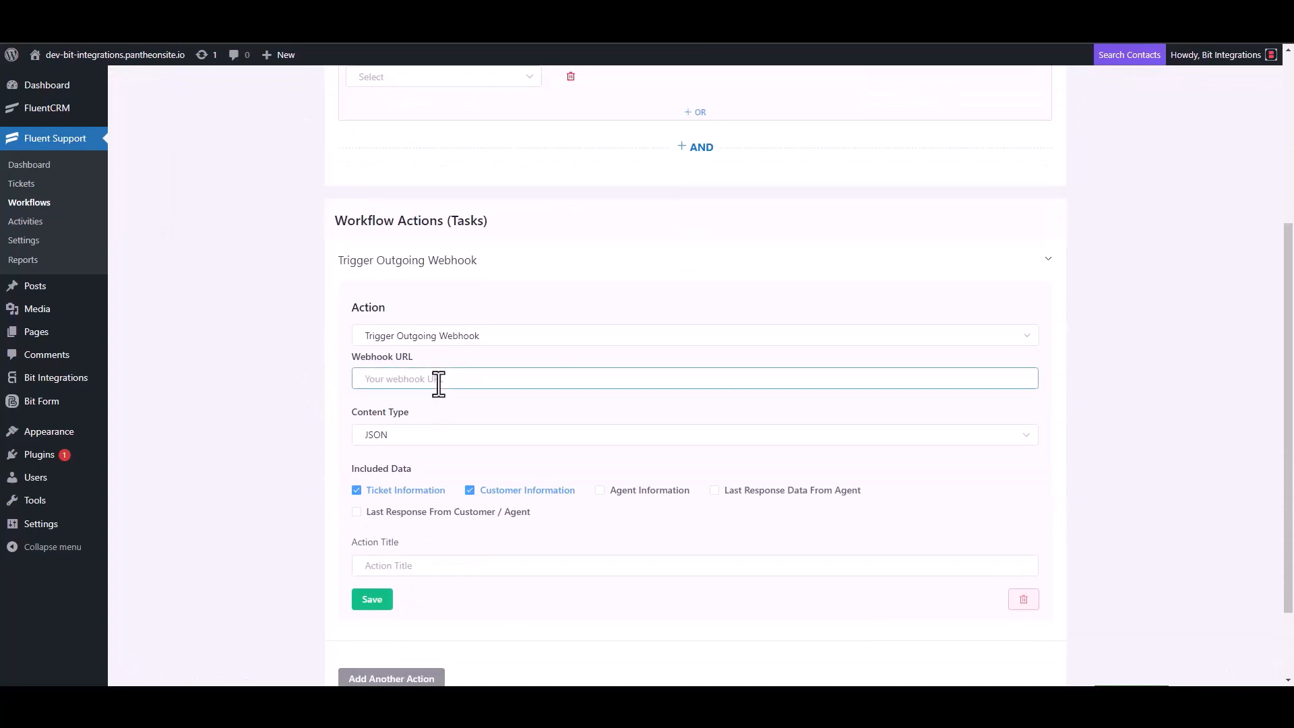
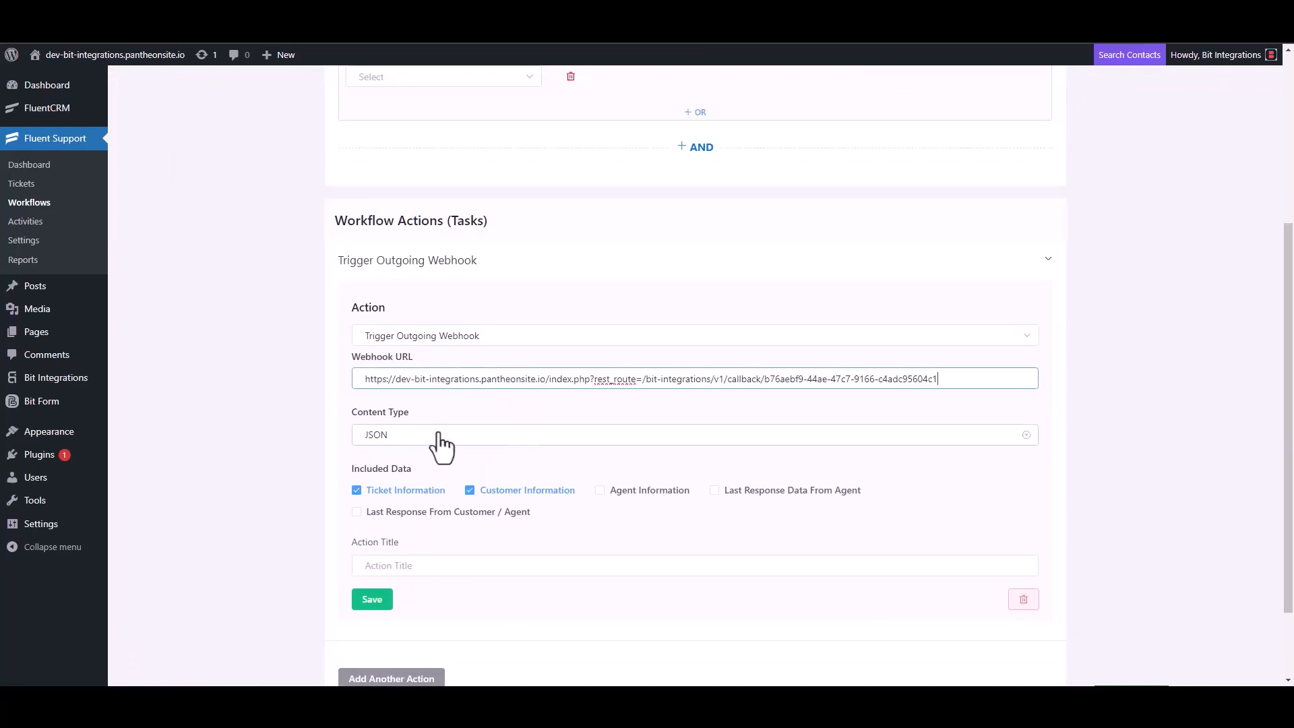
Title the webhook action 'Bit Integrations', save it, and publish the workflow.
scroll(443, 447, "down", 2)
left_click(404, 466)
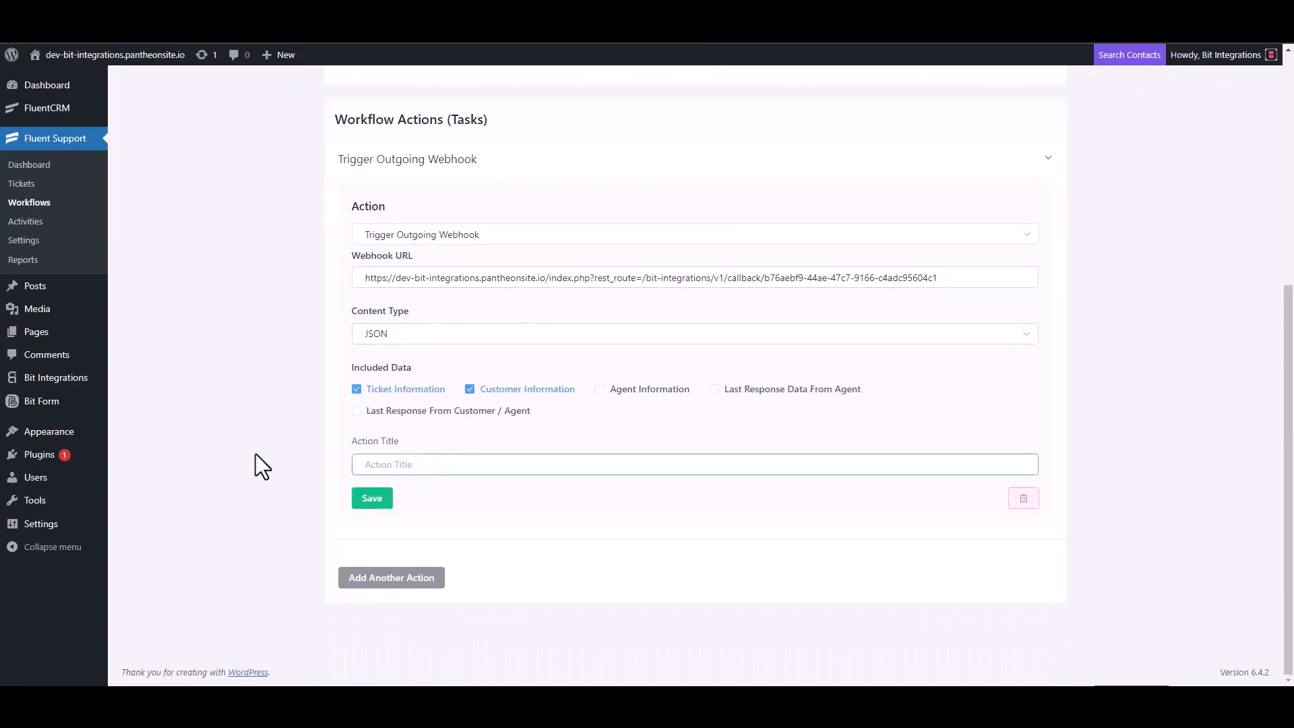
type("Bit Integrations")
left_click(371, 502)
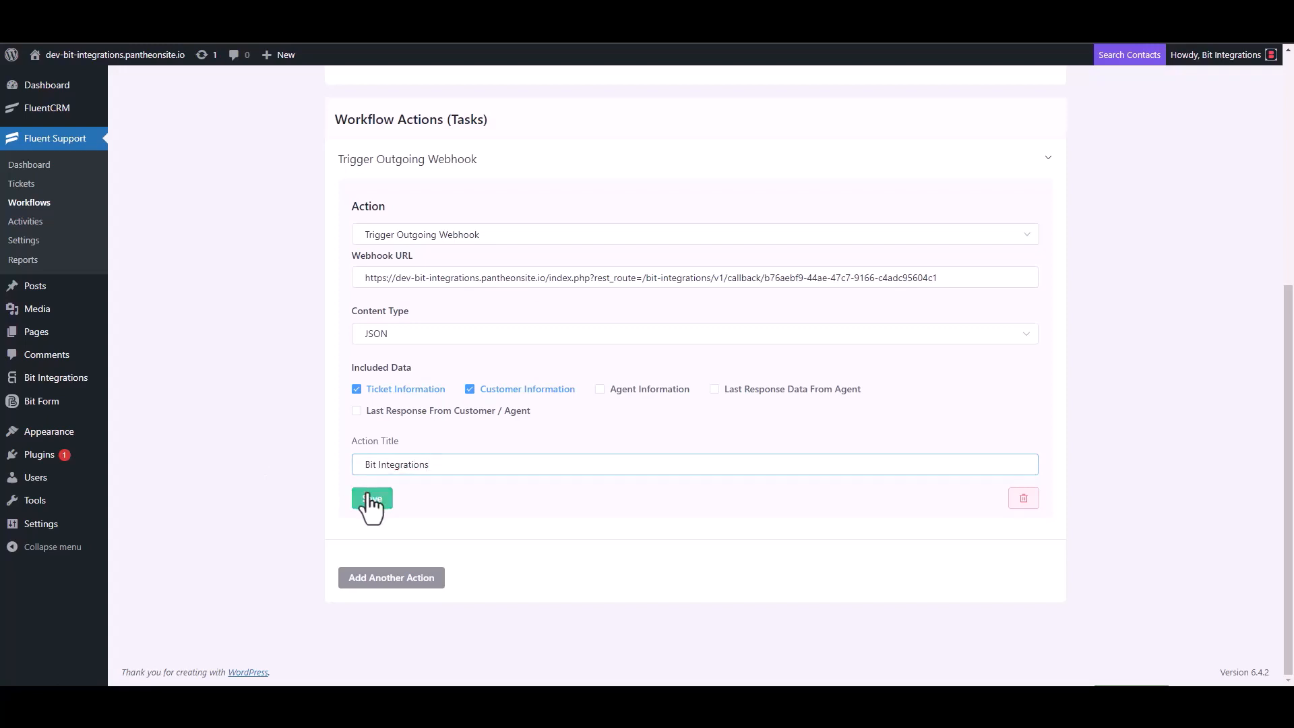
left_click(949, 124)
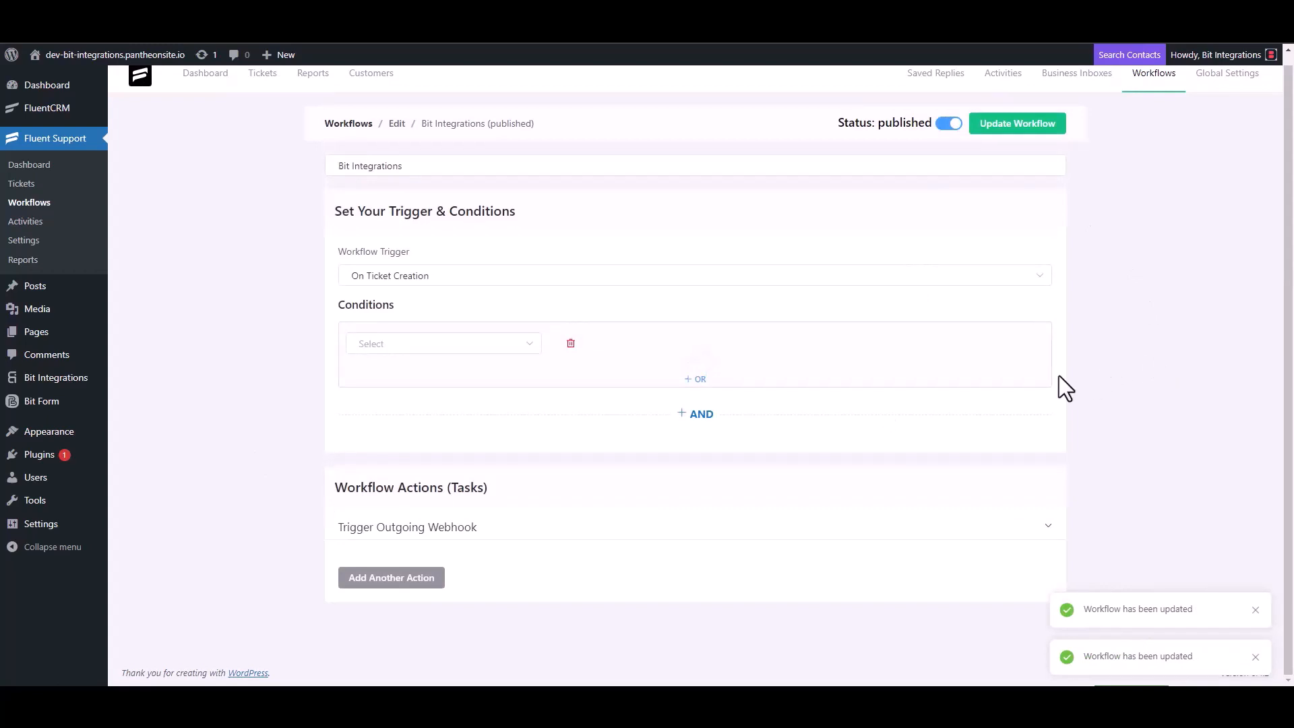
Start a new ticket for a newly created contact with first name test and a test e-mail address.
left_click(32, 187)
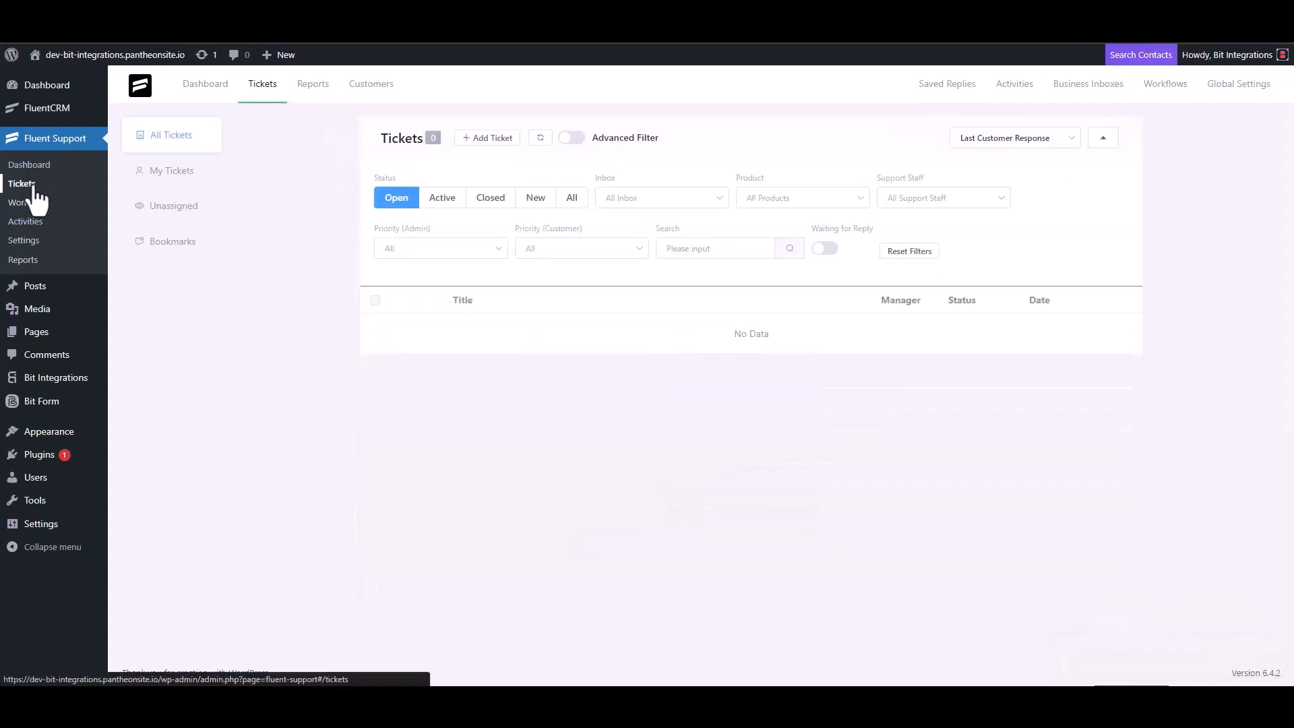
left_click(486, 138)
left_click(529, 174)
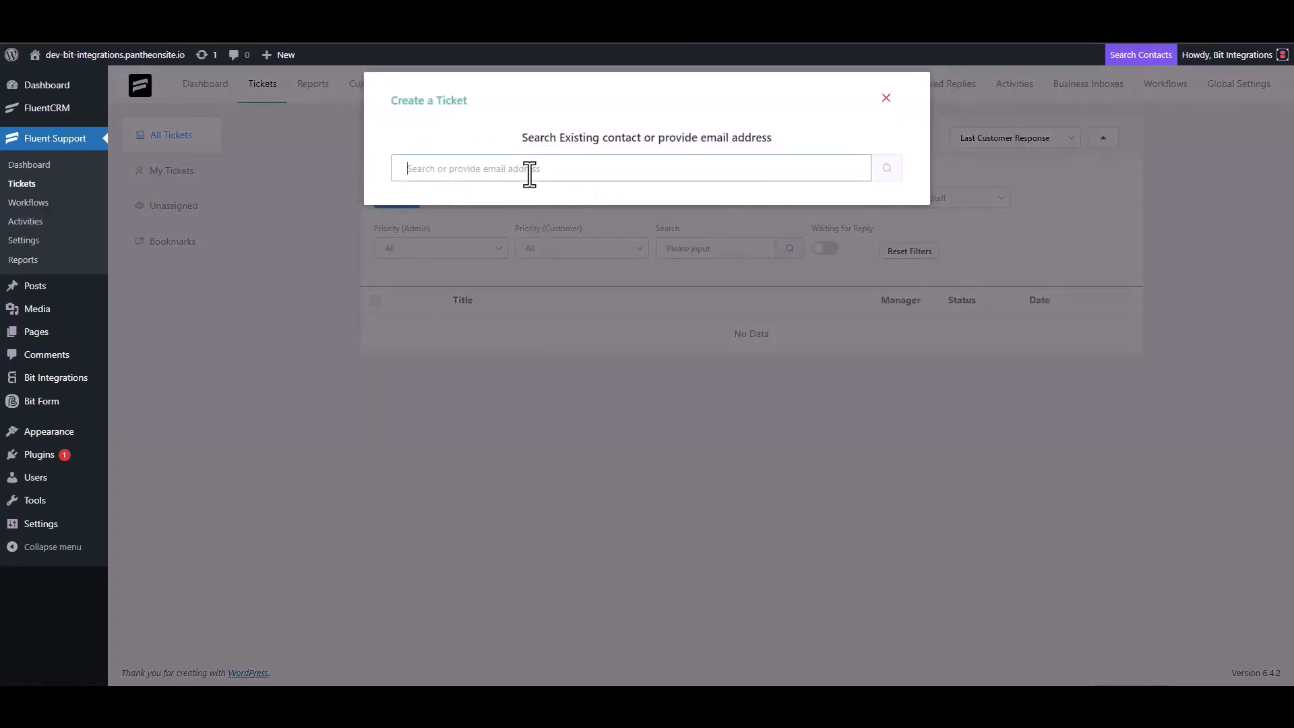
type("test@gmail.com")
left_click(885, 169)
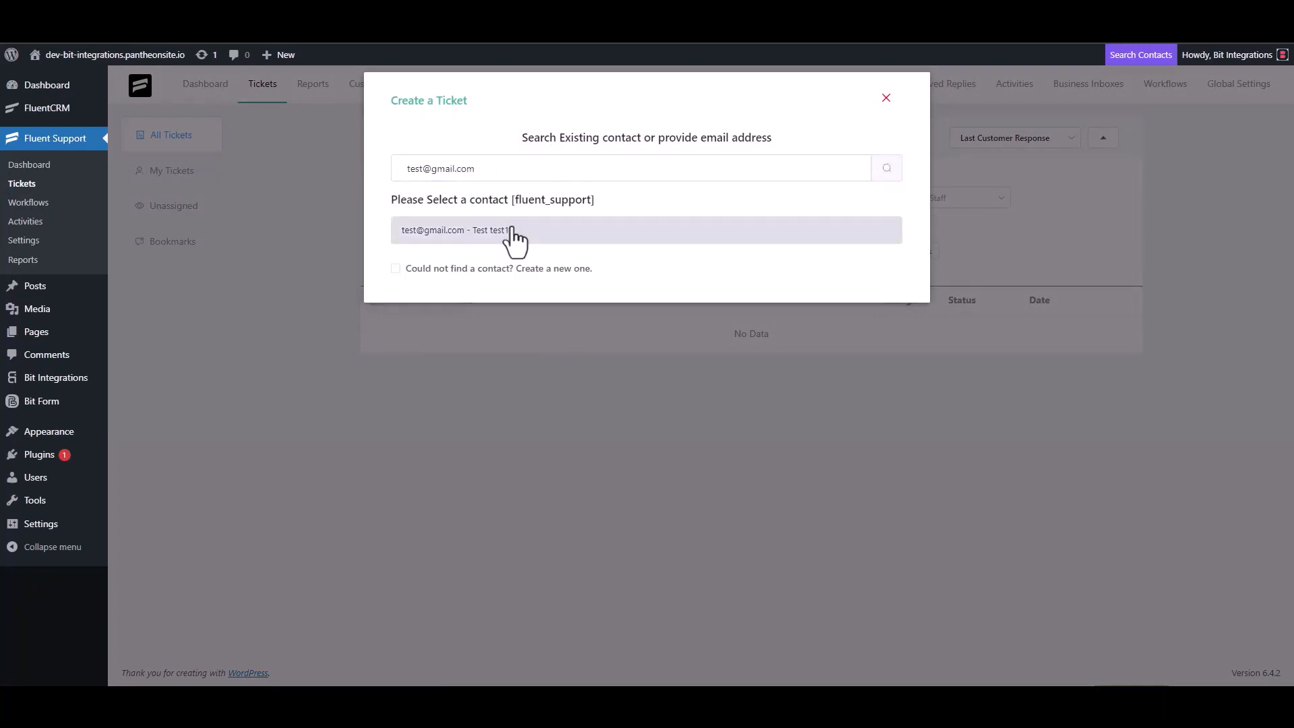
left_click(465, 268)
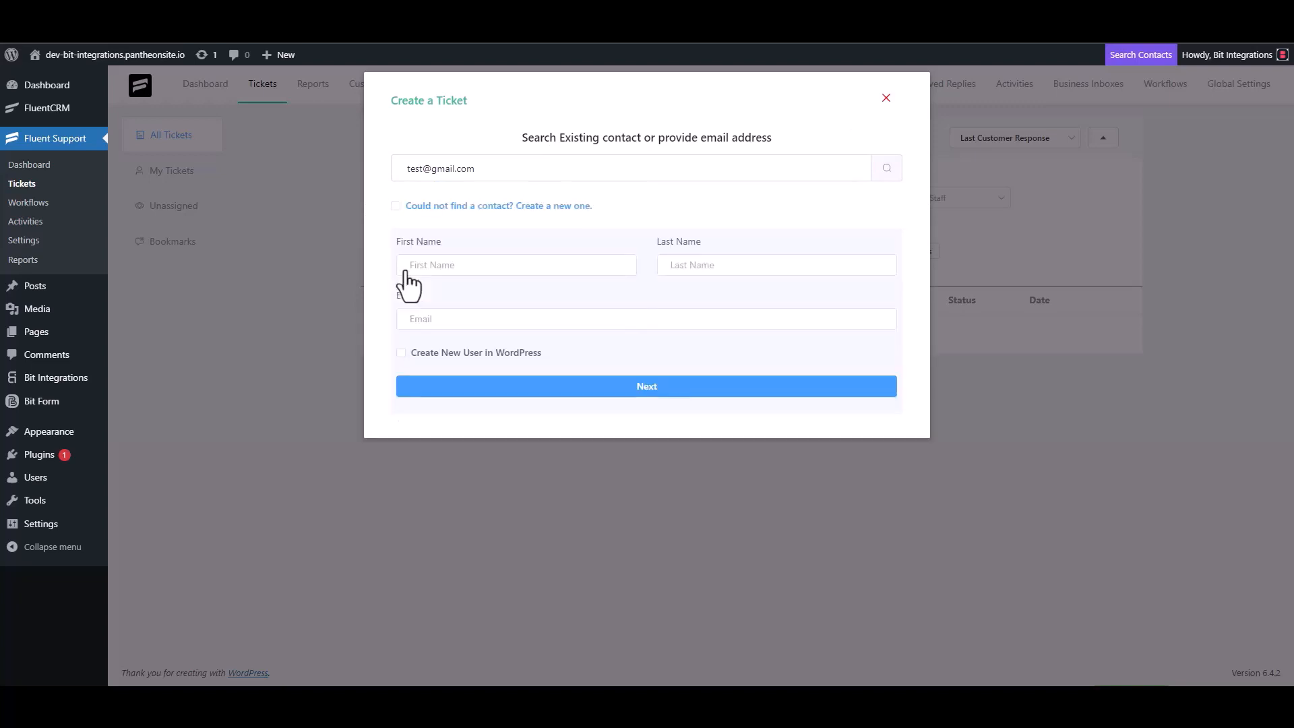
left_click(452, 275)
type("test3")
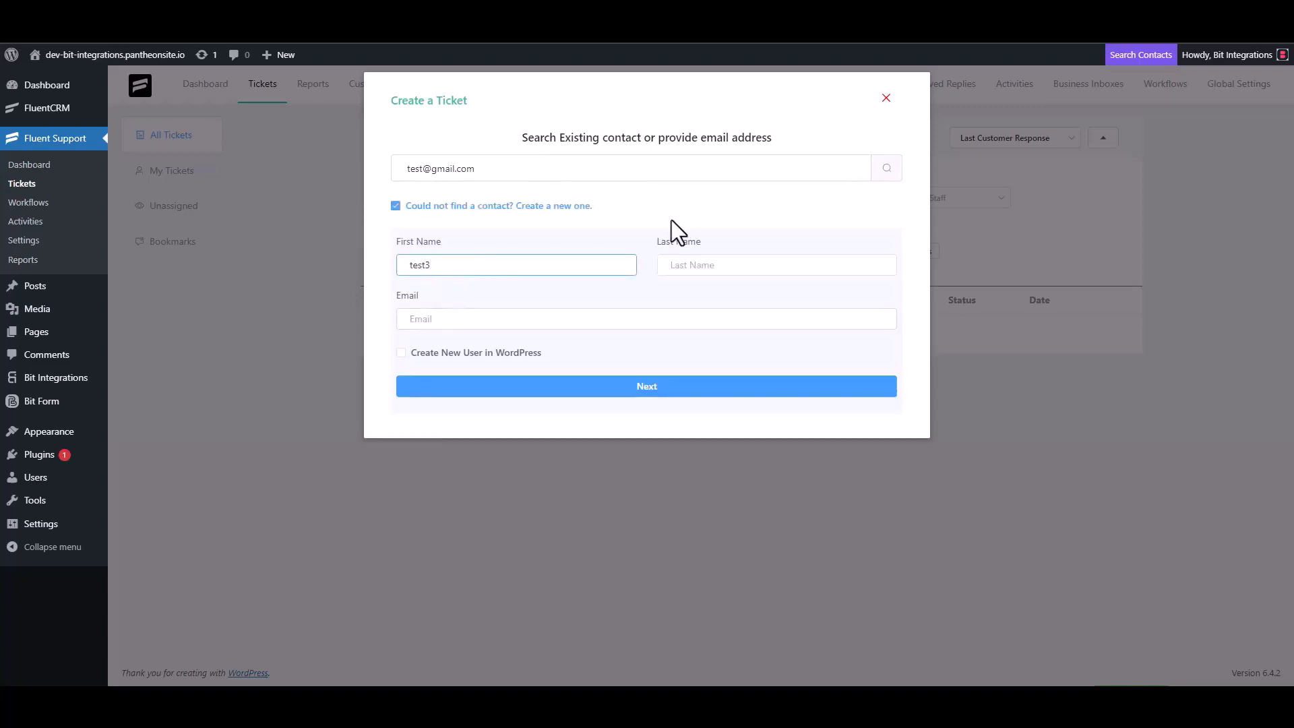
left_click(460, 321)
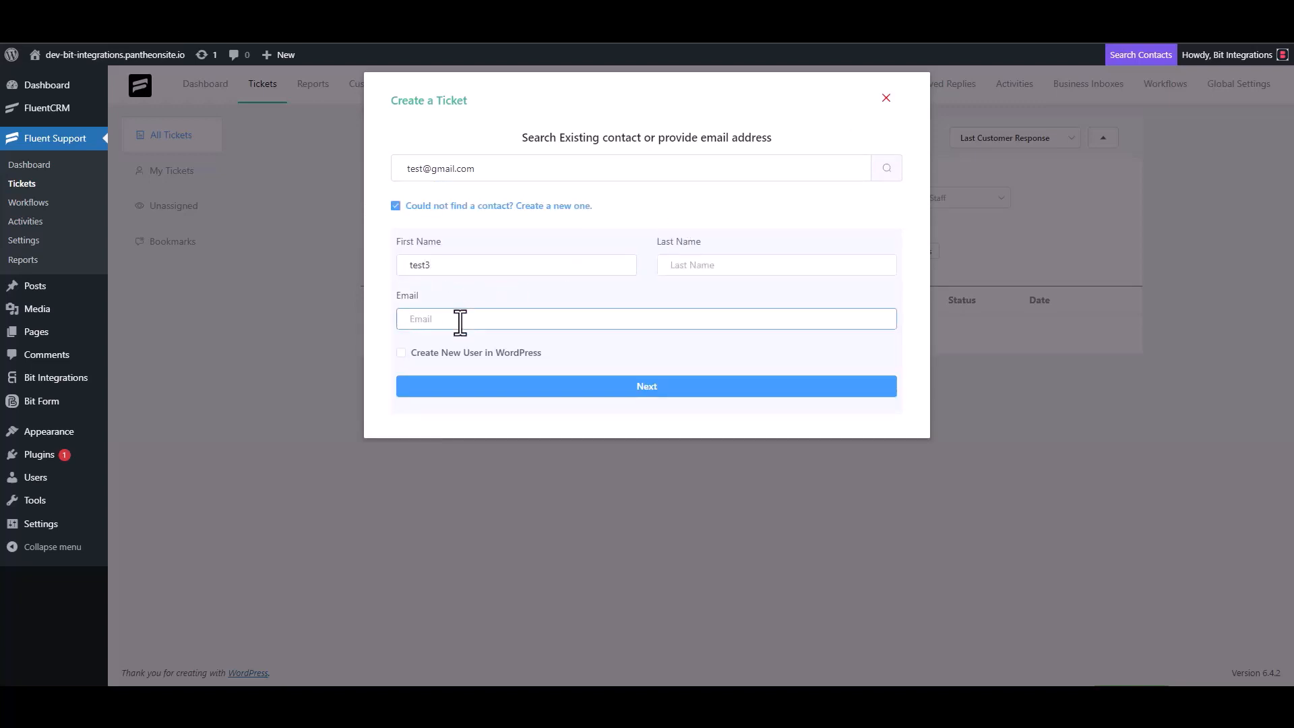
left_click(660, 386)
Enter 'test' as the ticket subject and details, then create the ticket.
left_click(471, 242)
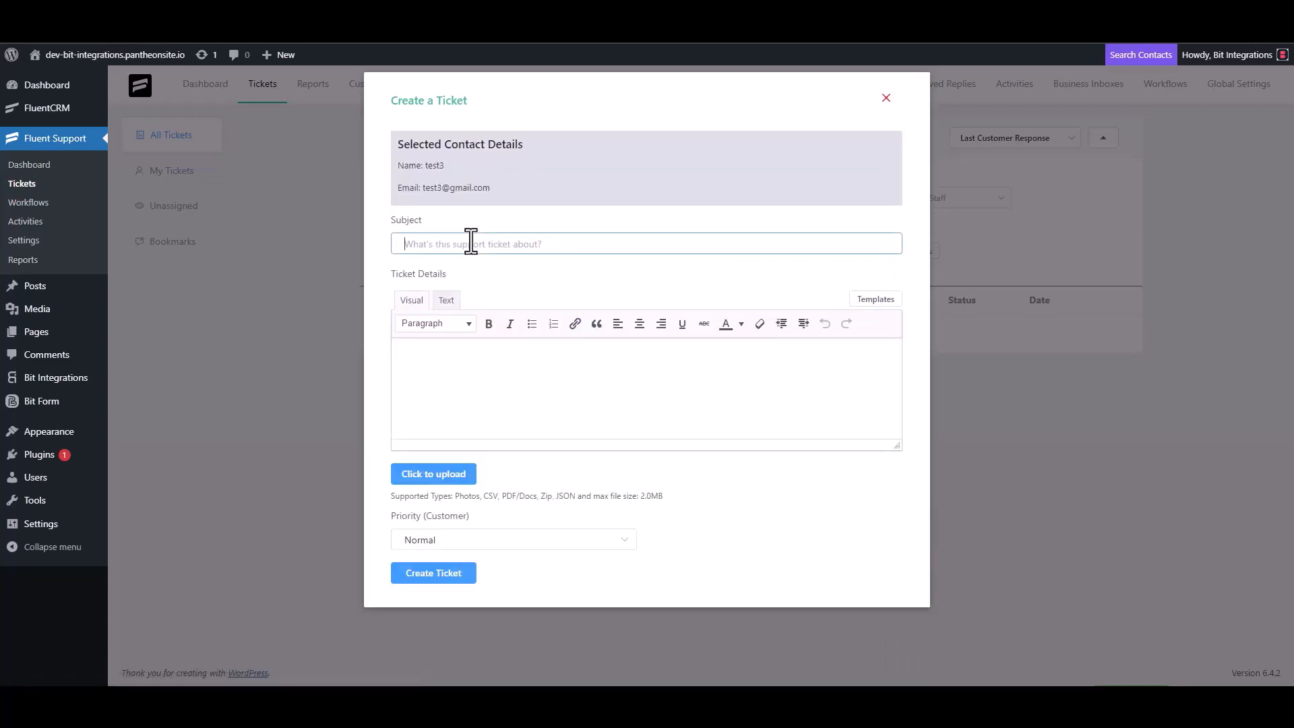
type("test")
left_click(455, 361)
type("test")
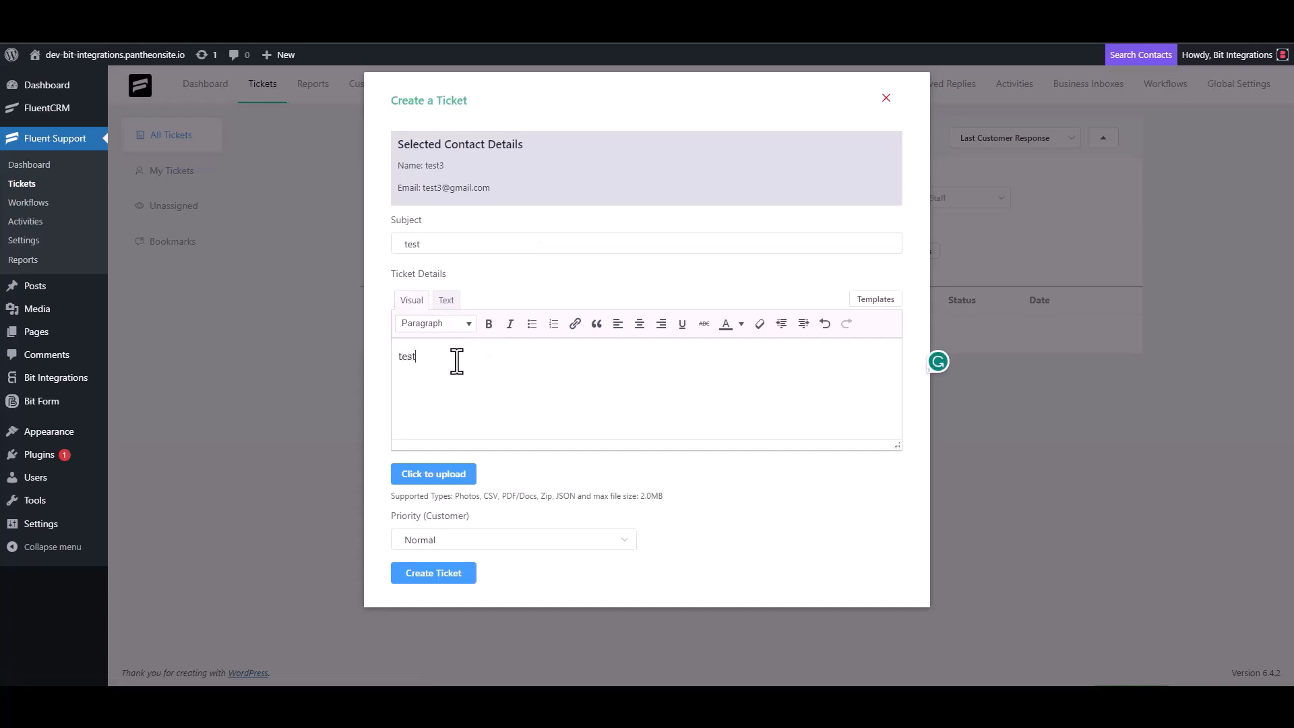
left_click(440, 571)
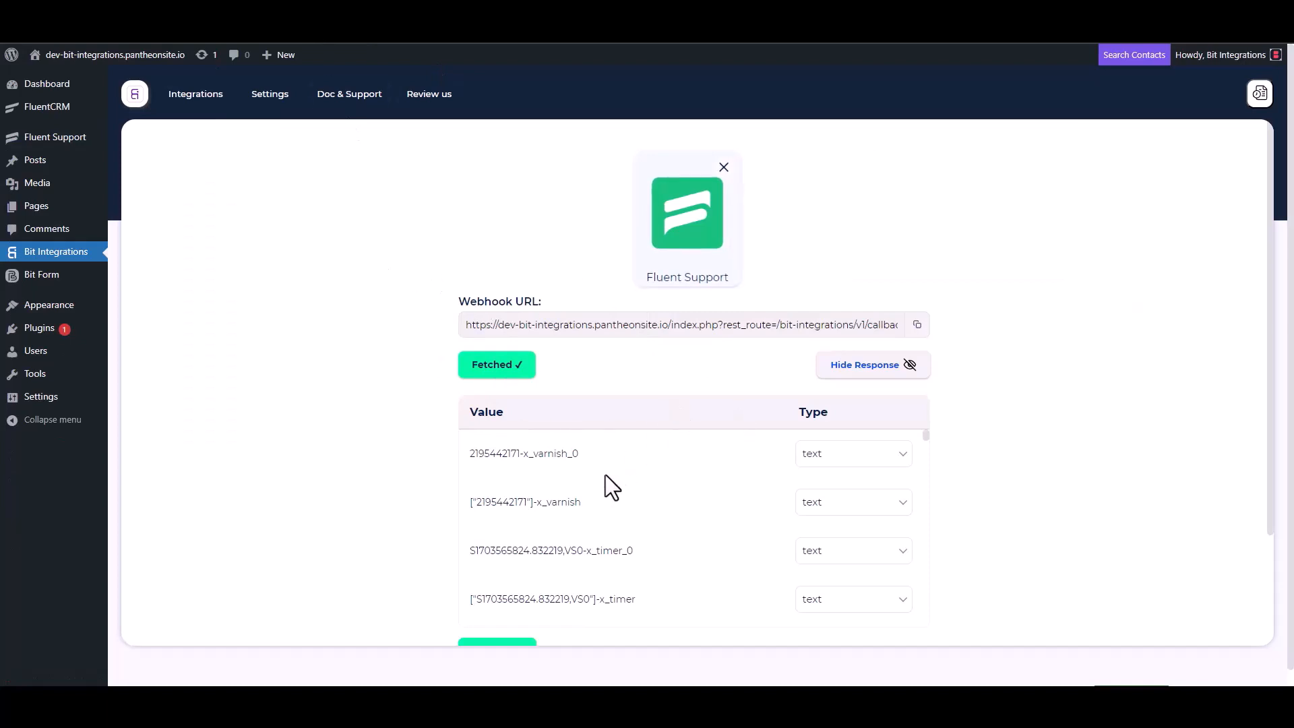
Set the flow's action app to Insightly, filtering the action list with 'in'.
scroll(601, 476, "down", 3)
scroll(421, 519, "down", 2)
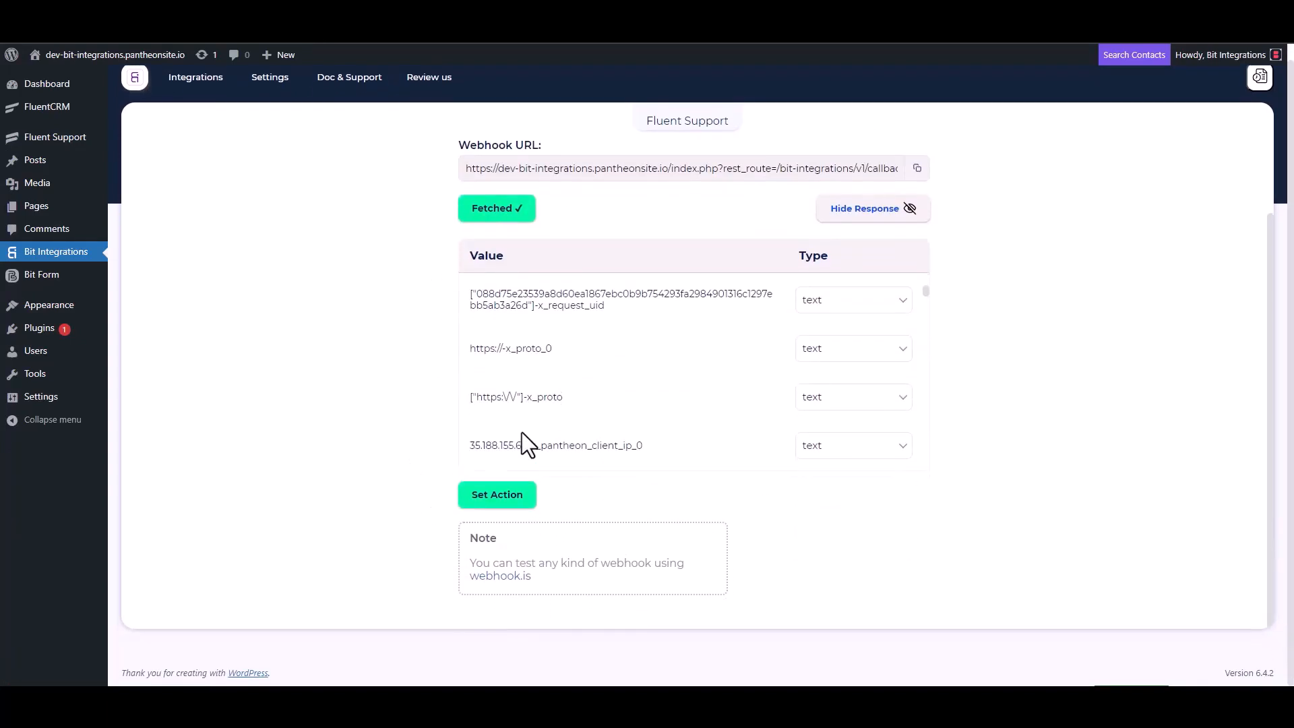
scroll(593, 367, "down", 5)
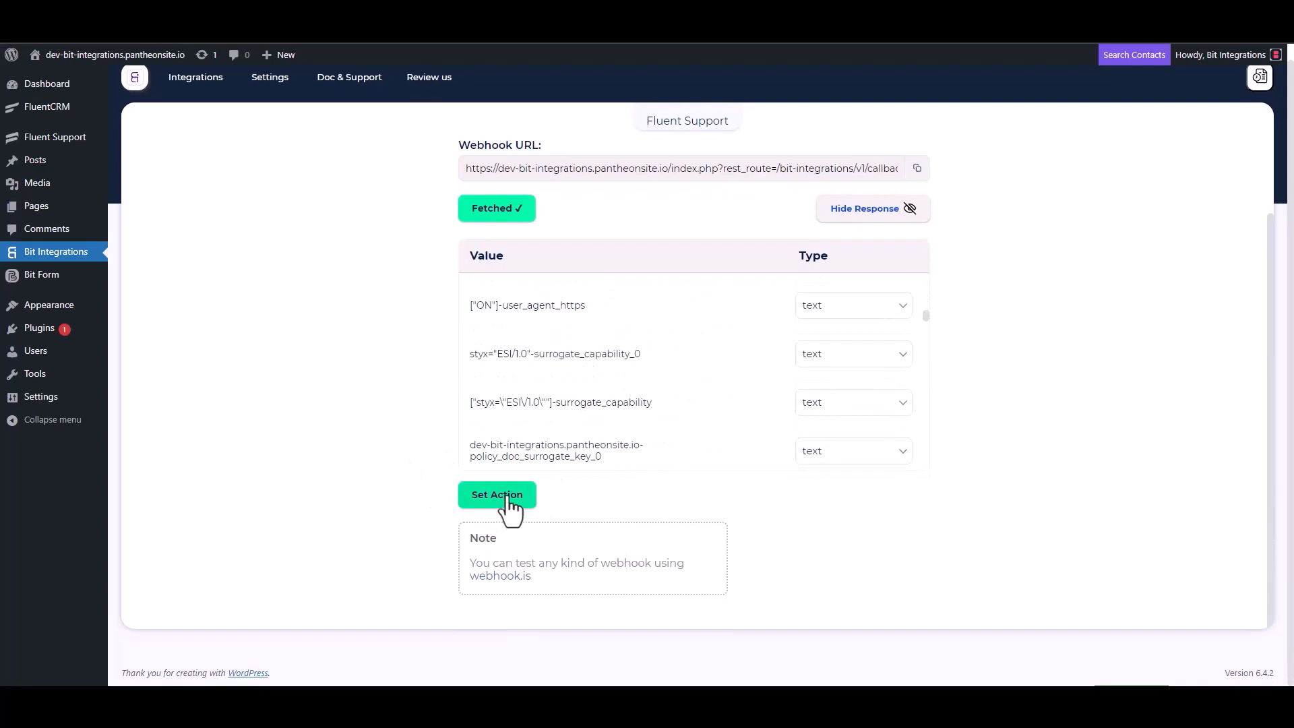
left_click(497, 496)
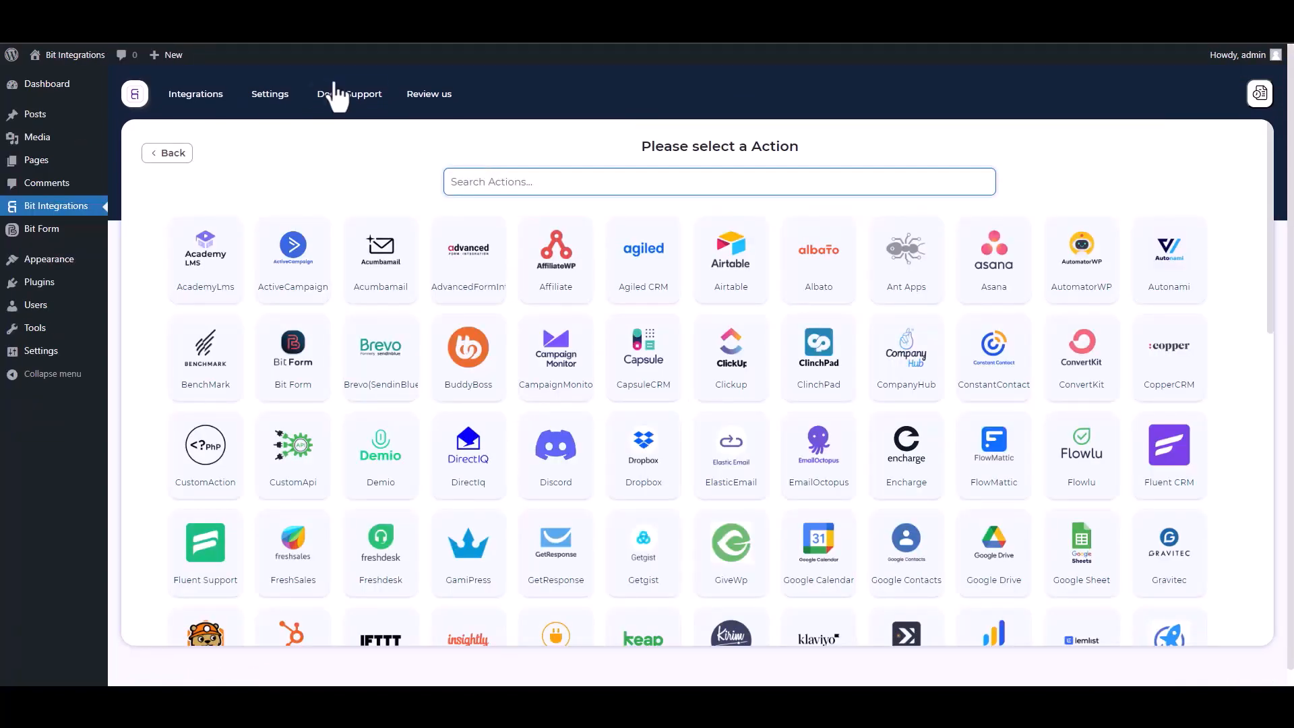
type("in")
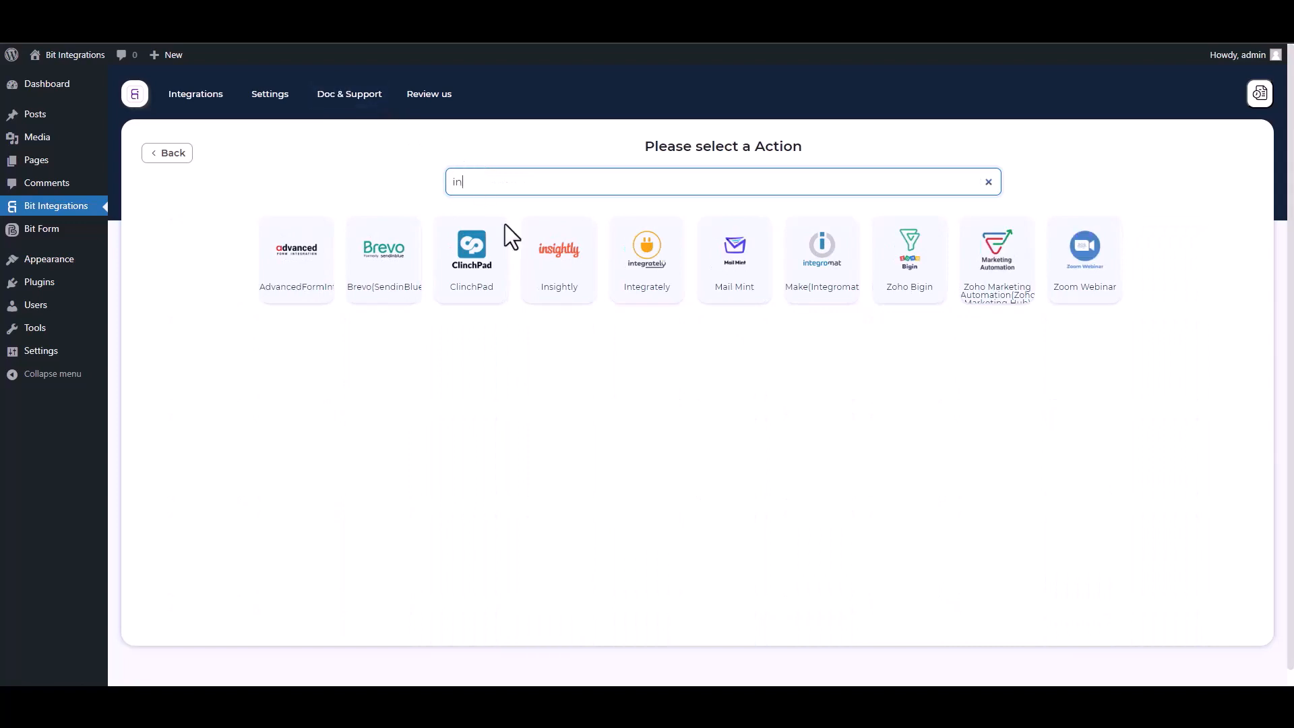
left_click(528, 285)
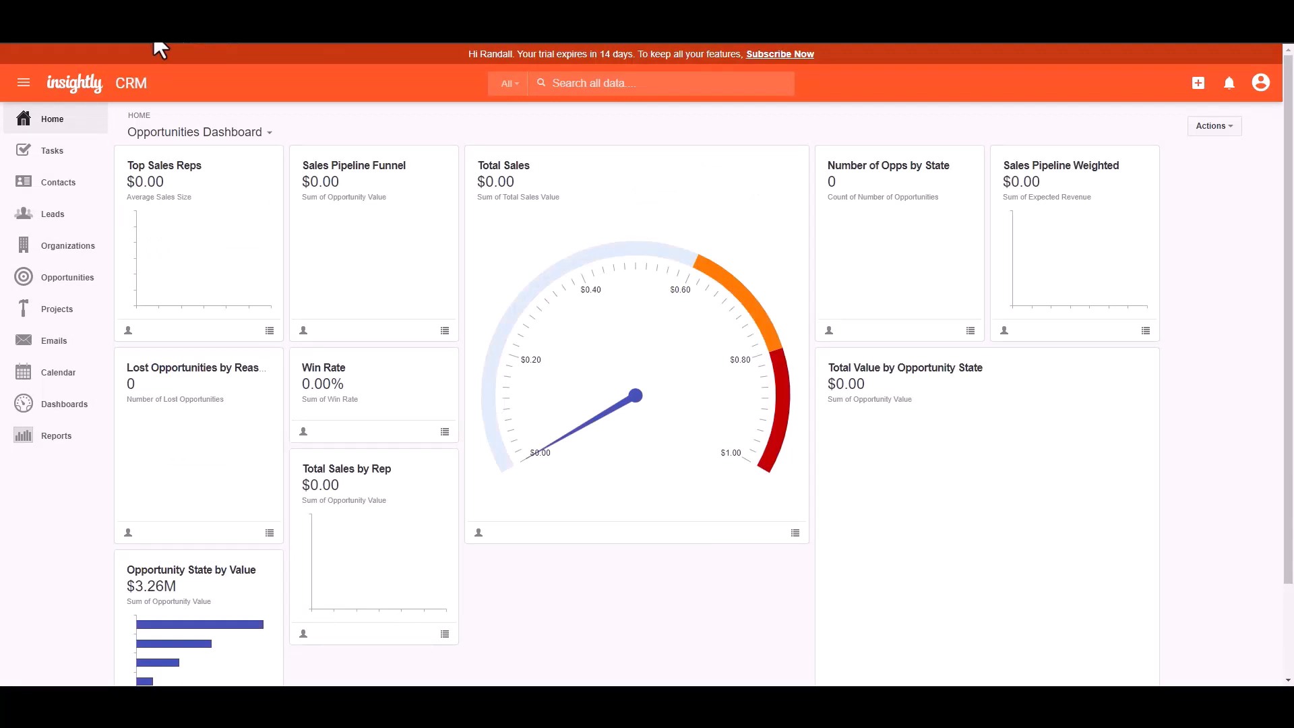
Paste na1.insightly.com as the API URL, then select the API key in Insightly's User Settings.
left_click(433, 327)
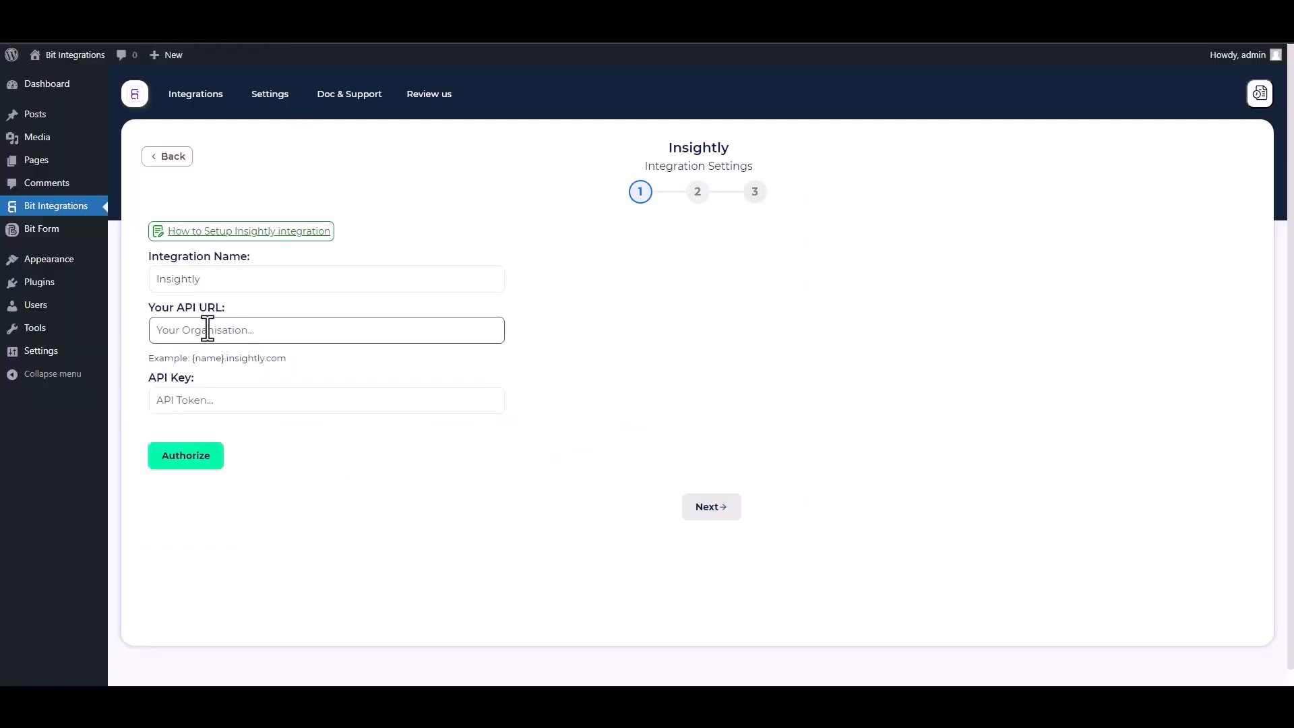
key("ctrl+v")
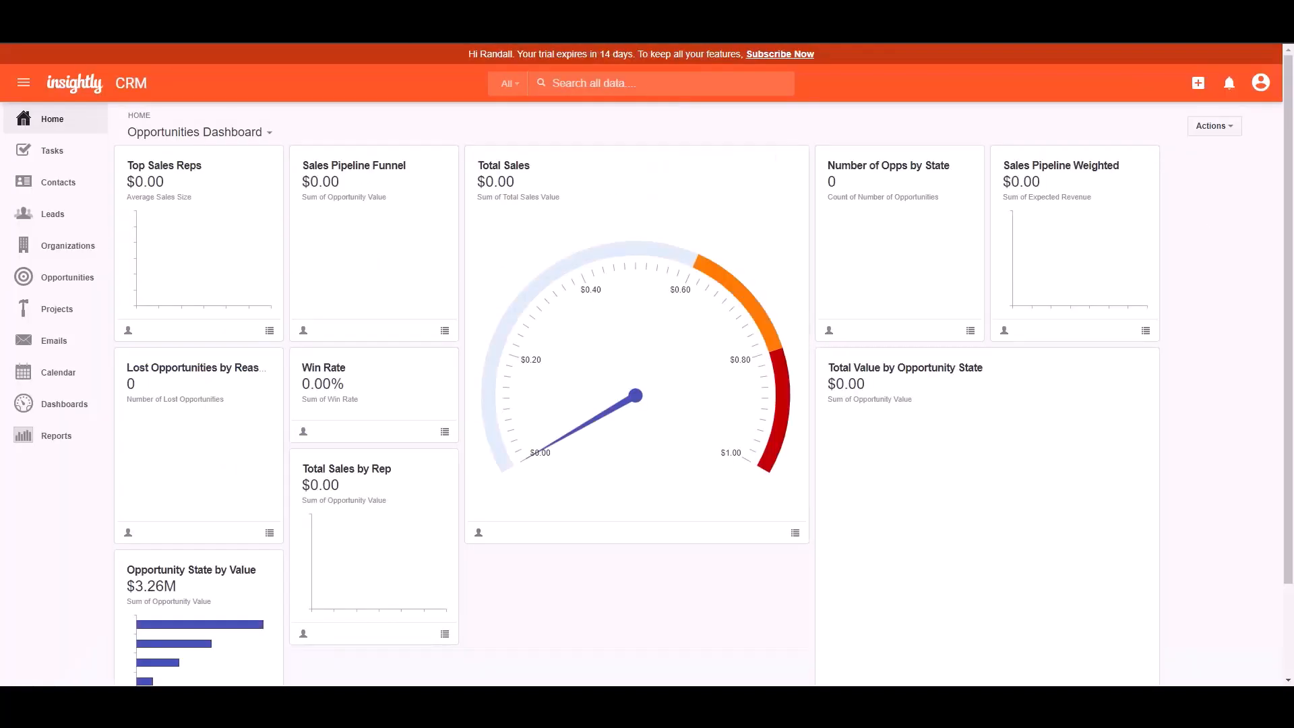
left_click(1260, 83)
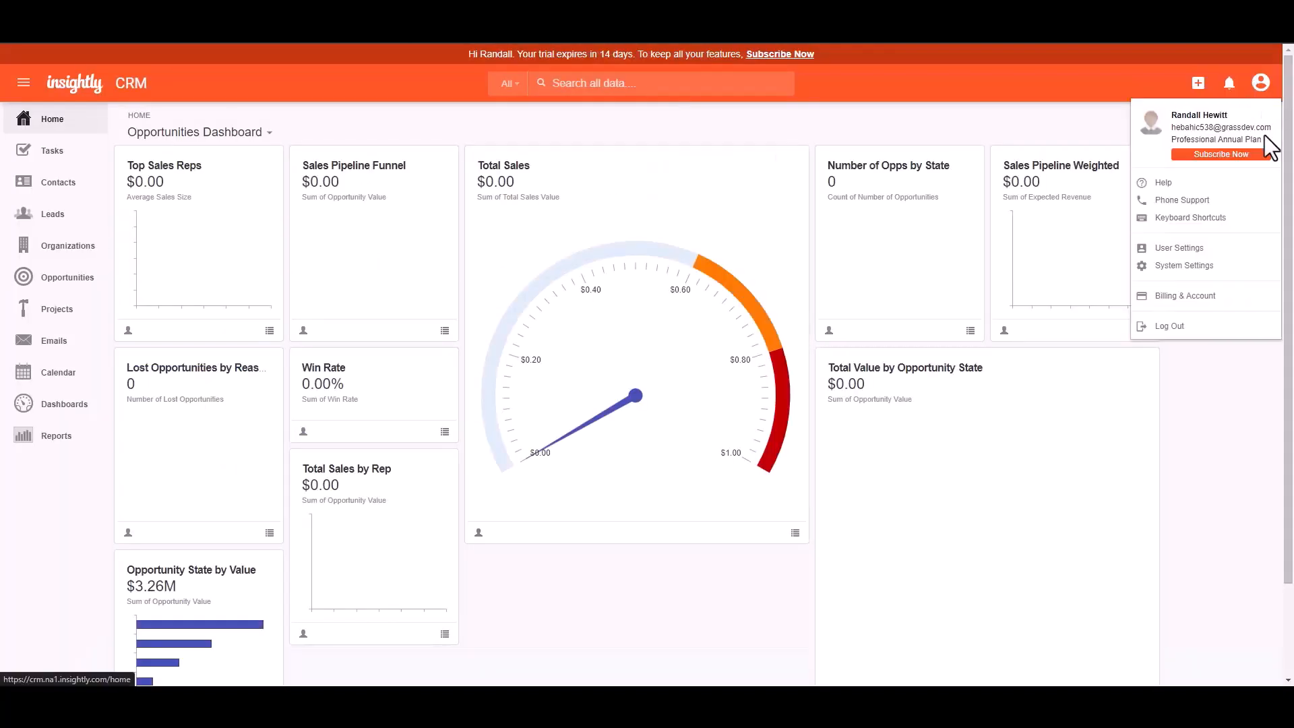
left_click(1203, 249)
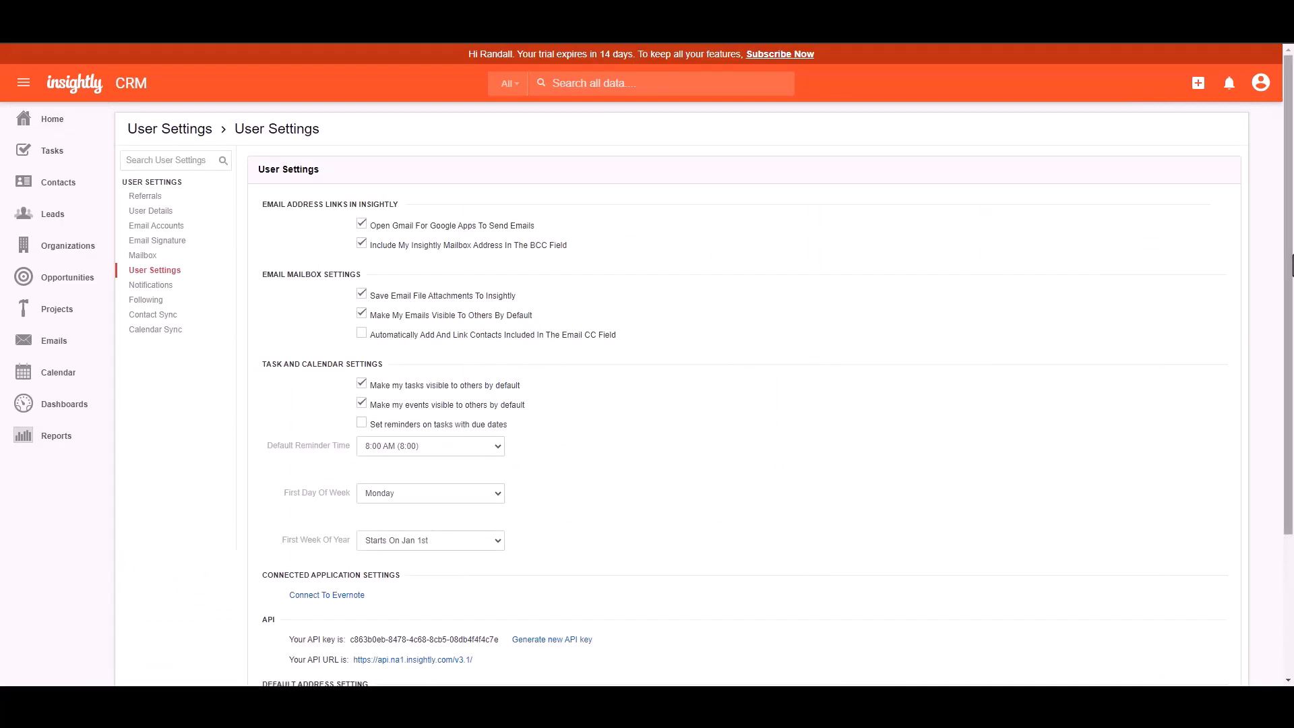
scroll(839, 520, "down", 3)
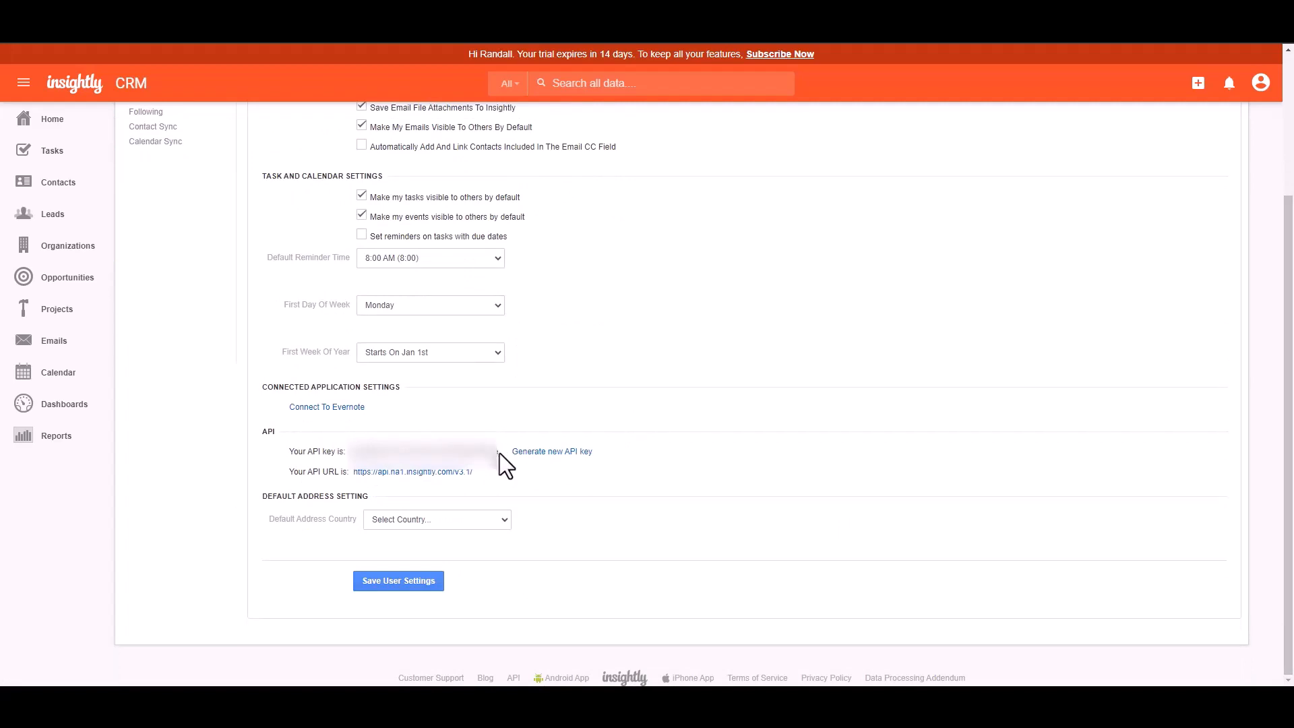
left_click_drag(350, 451, 497, 451)
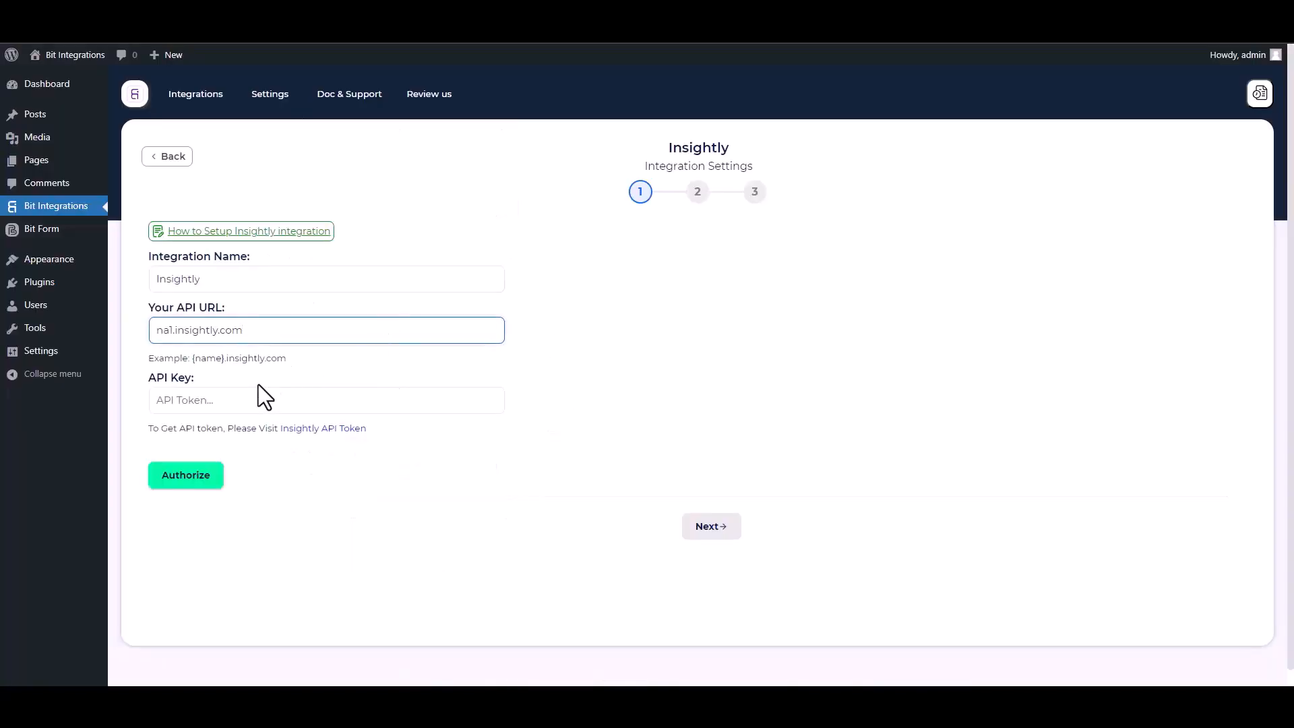
Authorize the Insightly connection with the pasted API key and advance to action selection.
left_click(263, 397)
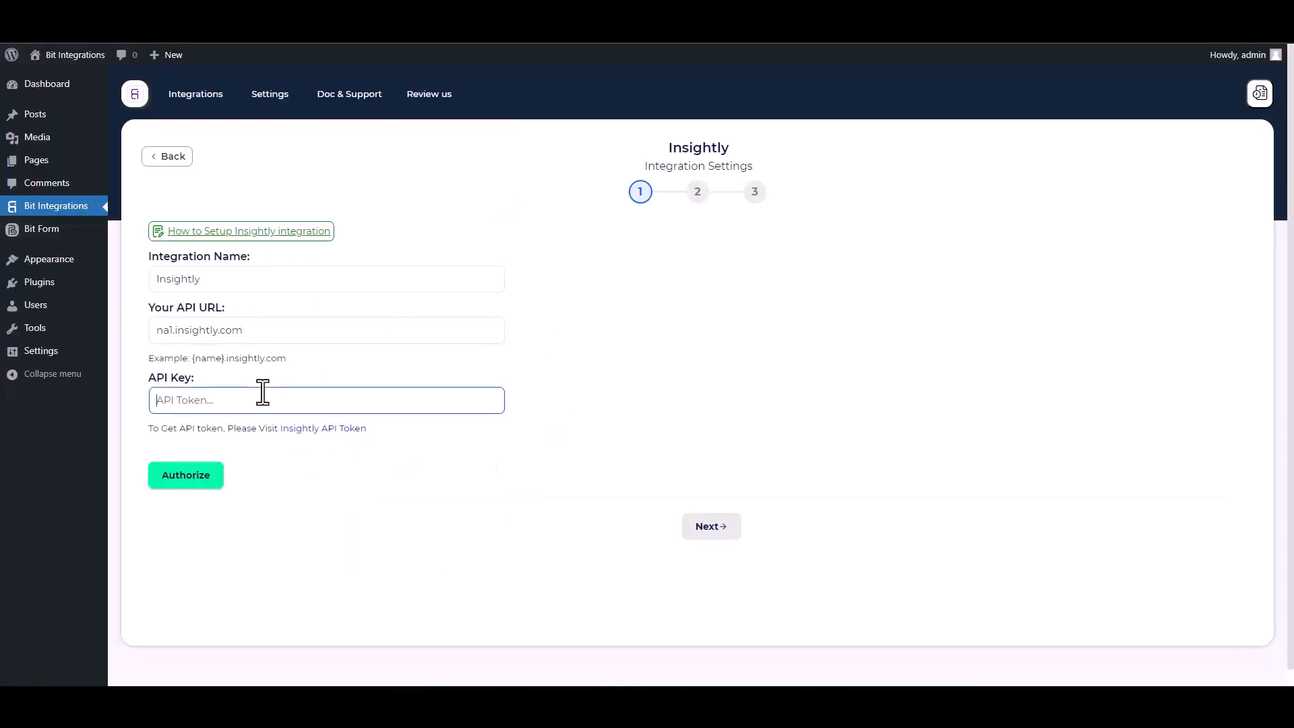
key("ctrl+v")
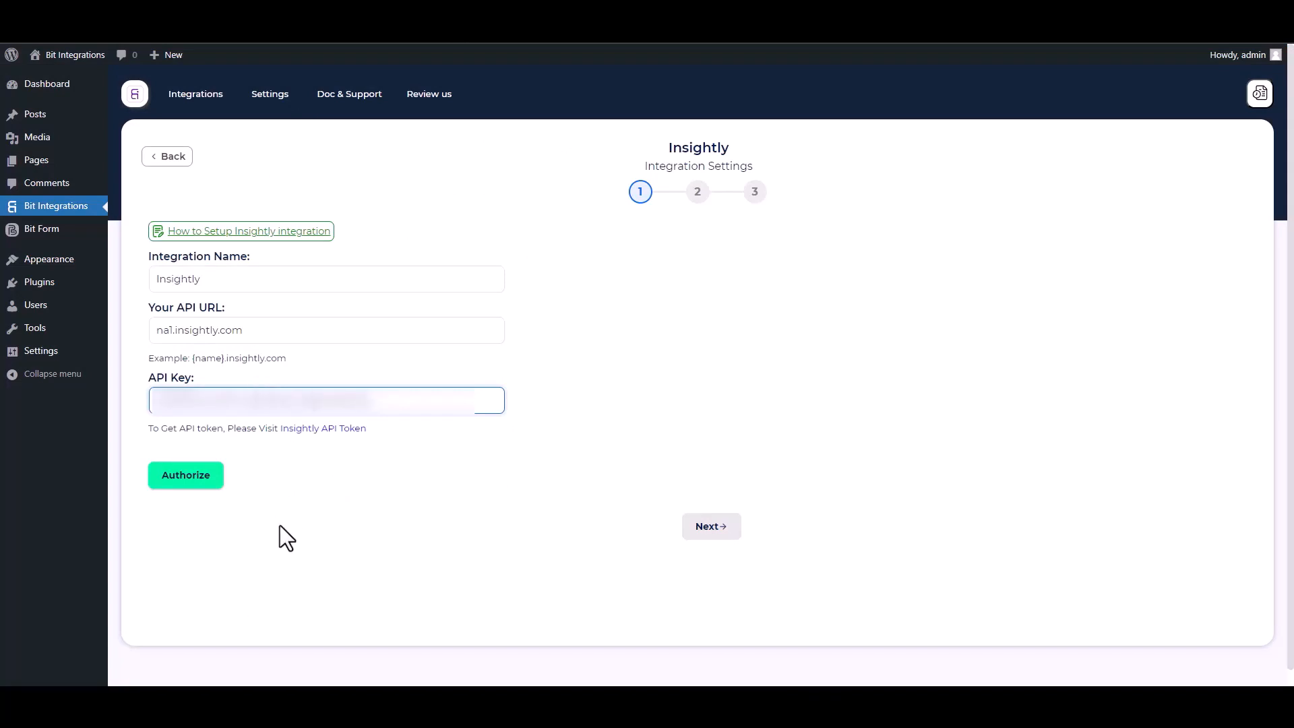
left_click(199, 483)
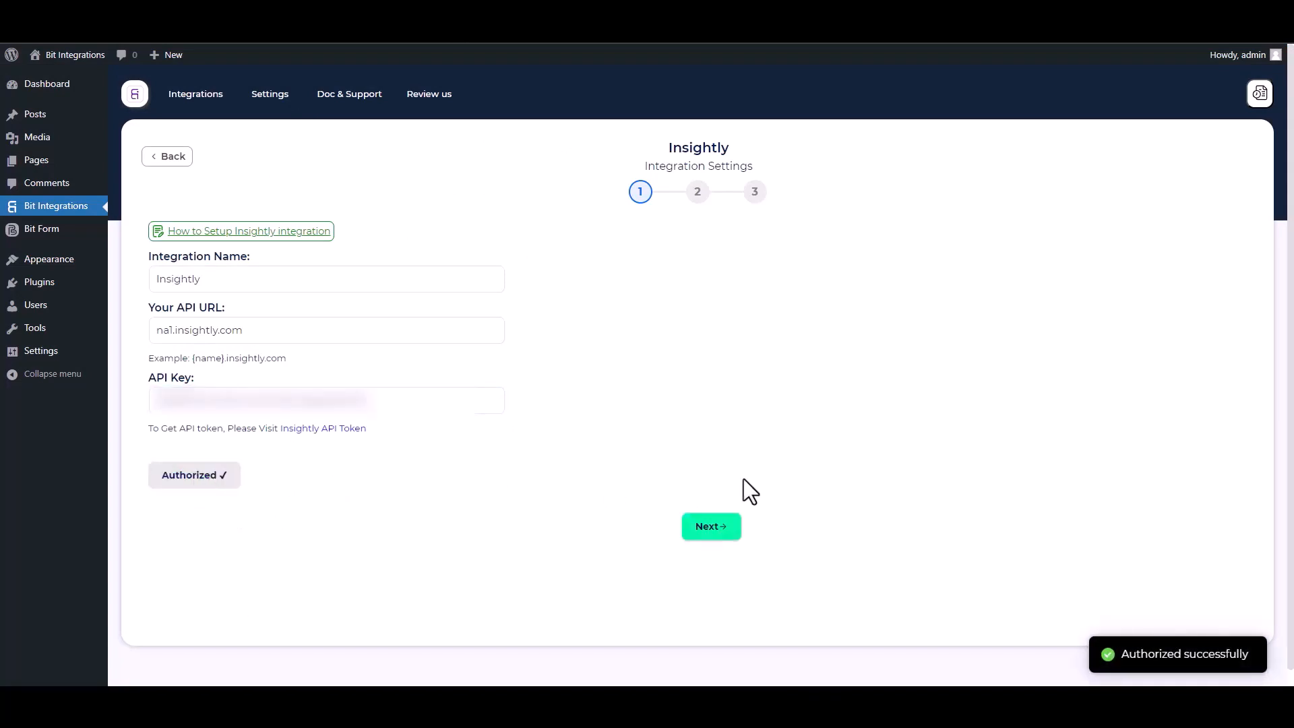
left_click(720, 536)
left_click(418, 250)
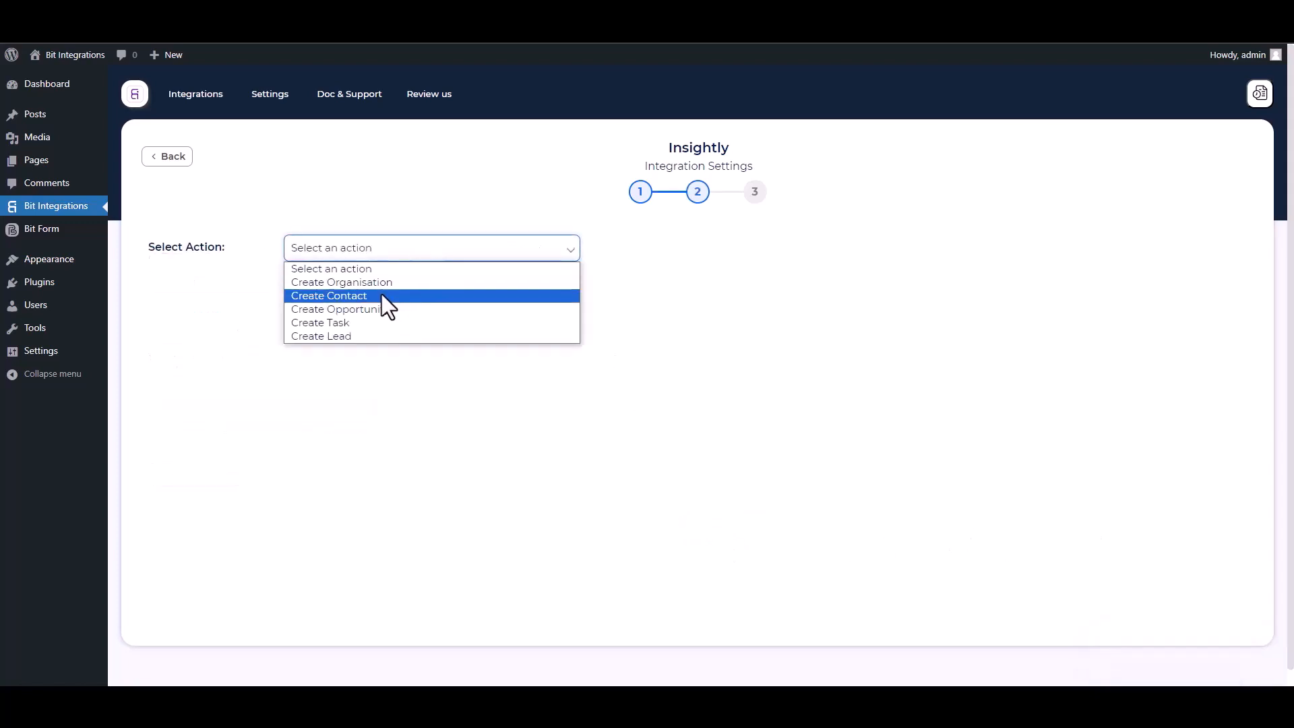
Choose Insightly's Create Contact action and map First Name and Email to their Insightly fields.
left_click(349, 297)
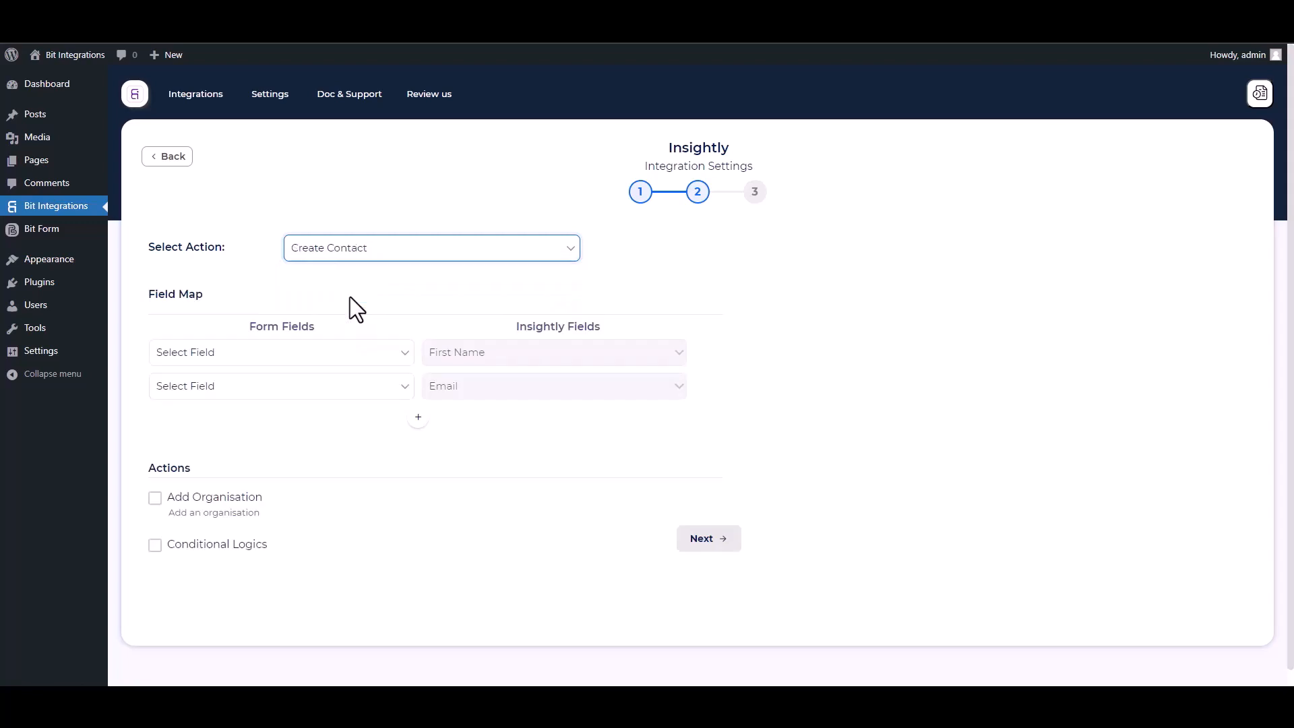
left_click(291, 355)
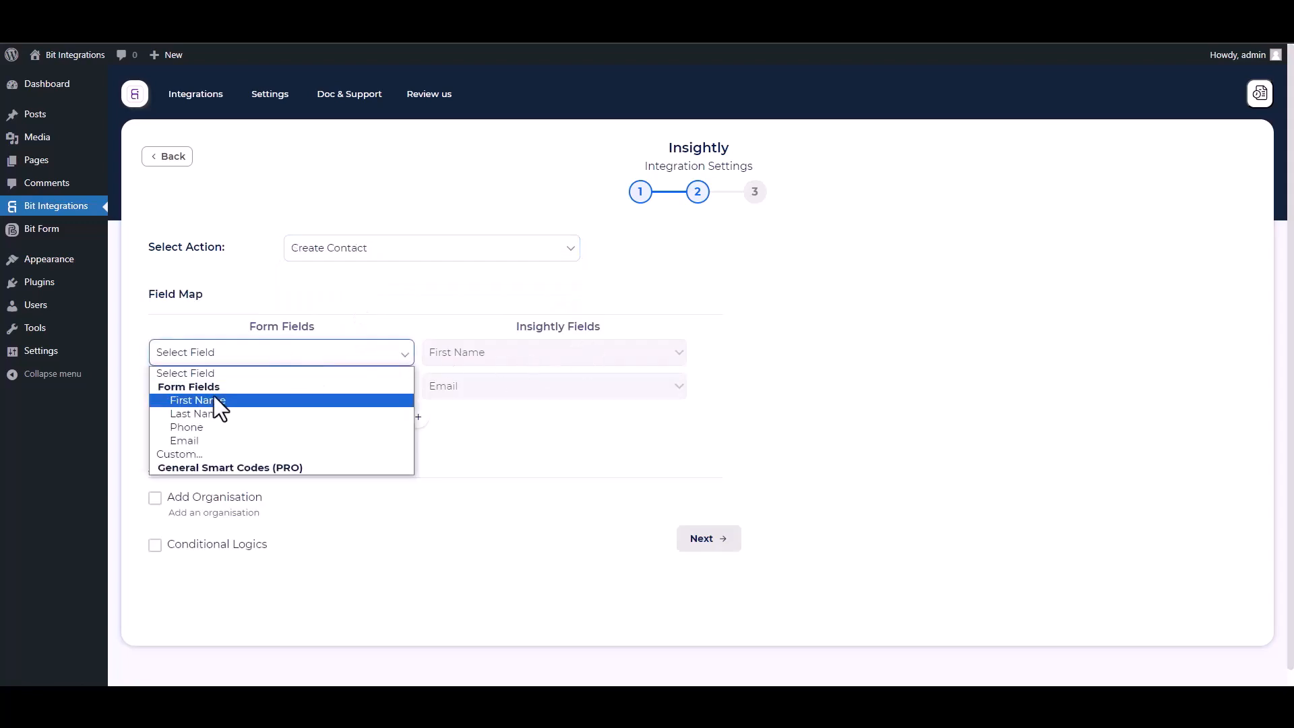
left_click(213, 400)
left_click(270, 387)
left_click(186, 474)
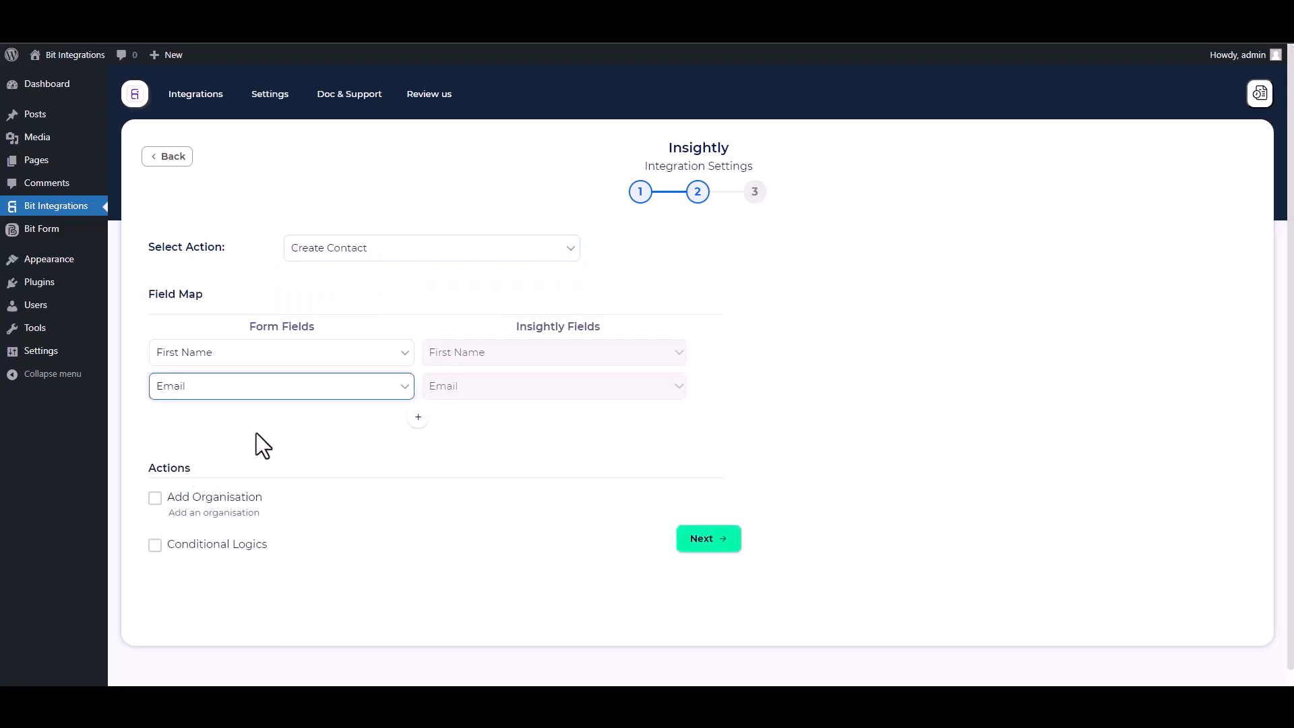
Add mapping rows for Last Name→Last Name and Phone→Phone.
left_click(418, 417)
left_click(445, 421)
left_click(458, 451)
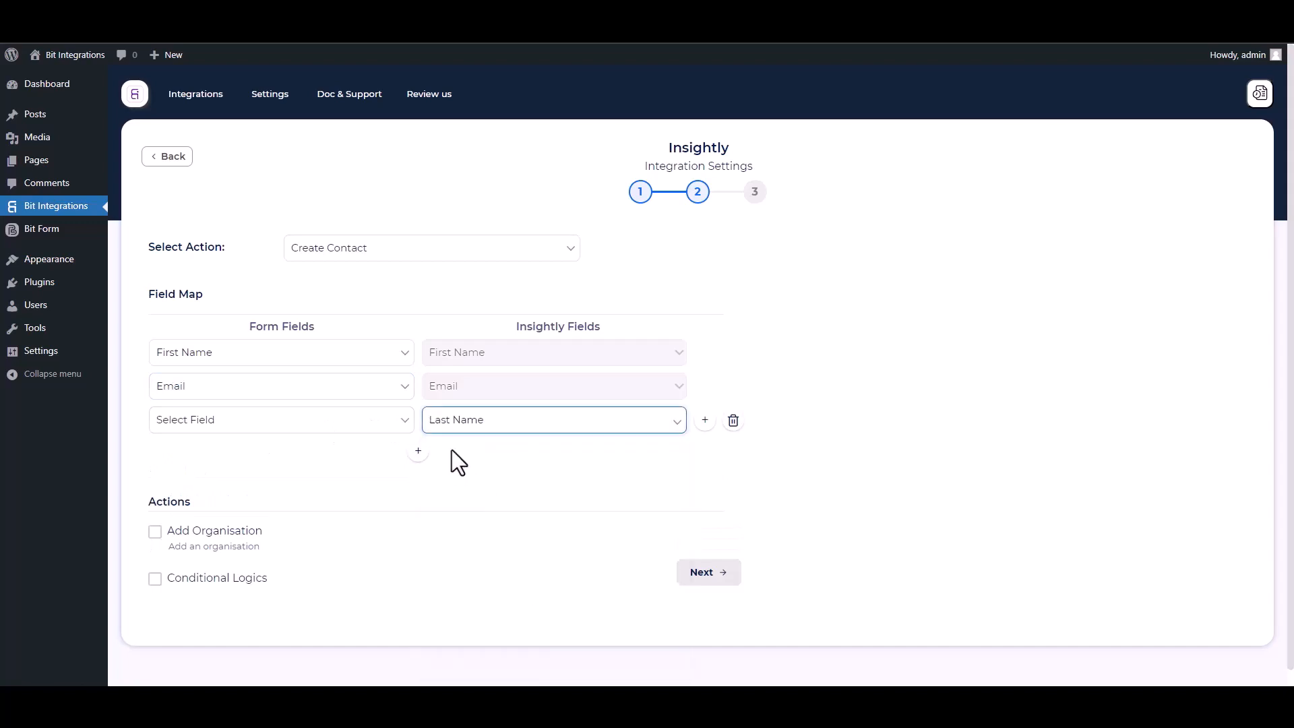
left_click(290, 421)
left_click(190, 480)
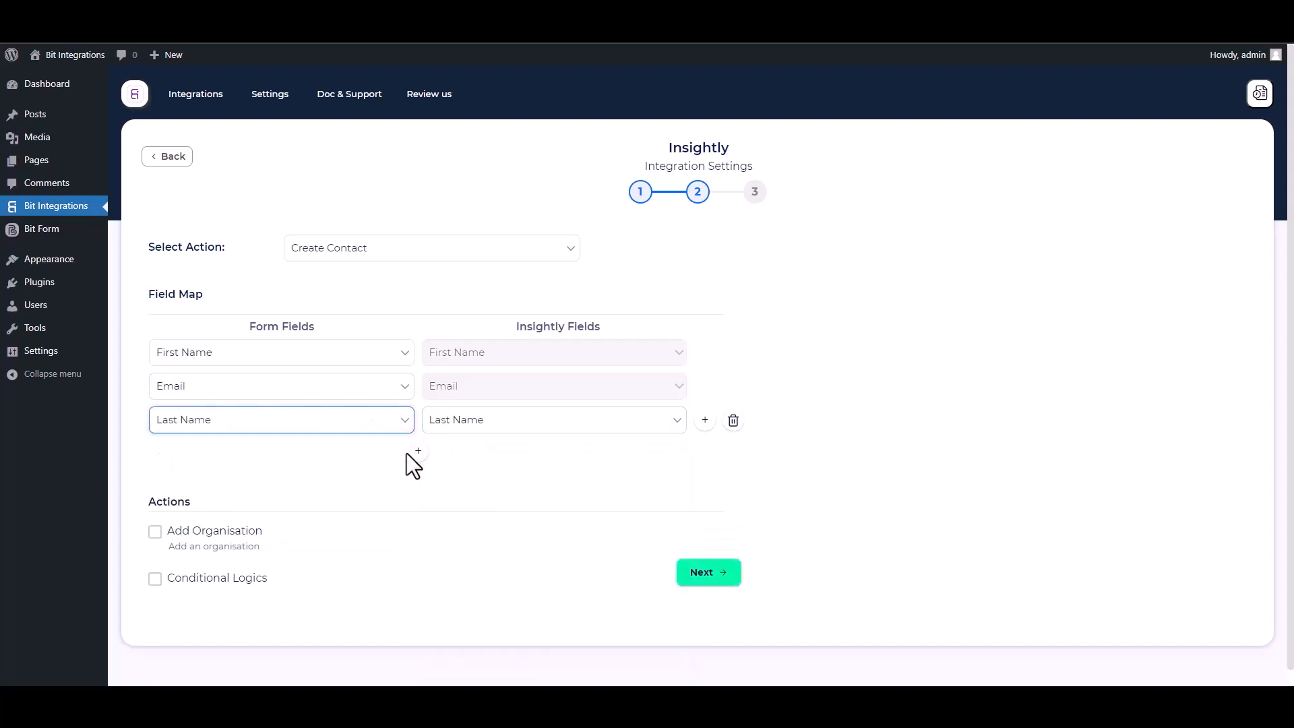
left_click(417, 451)
left_click(447, 456)
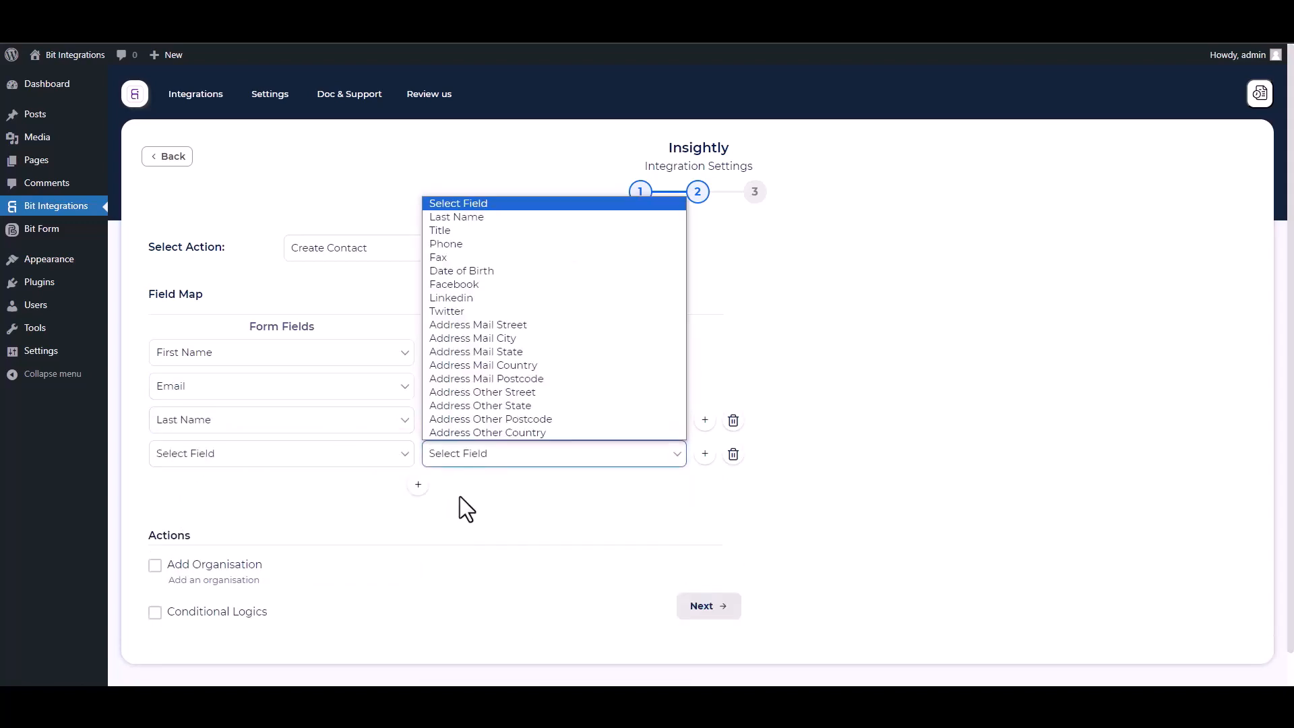
left_click(460, 253)
left_click(332, 461)
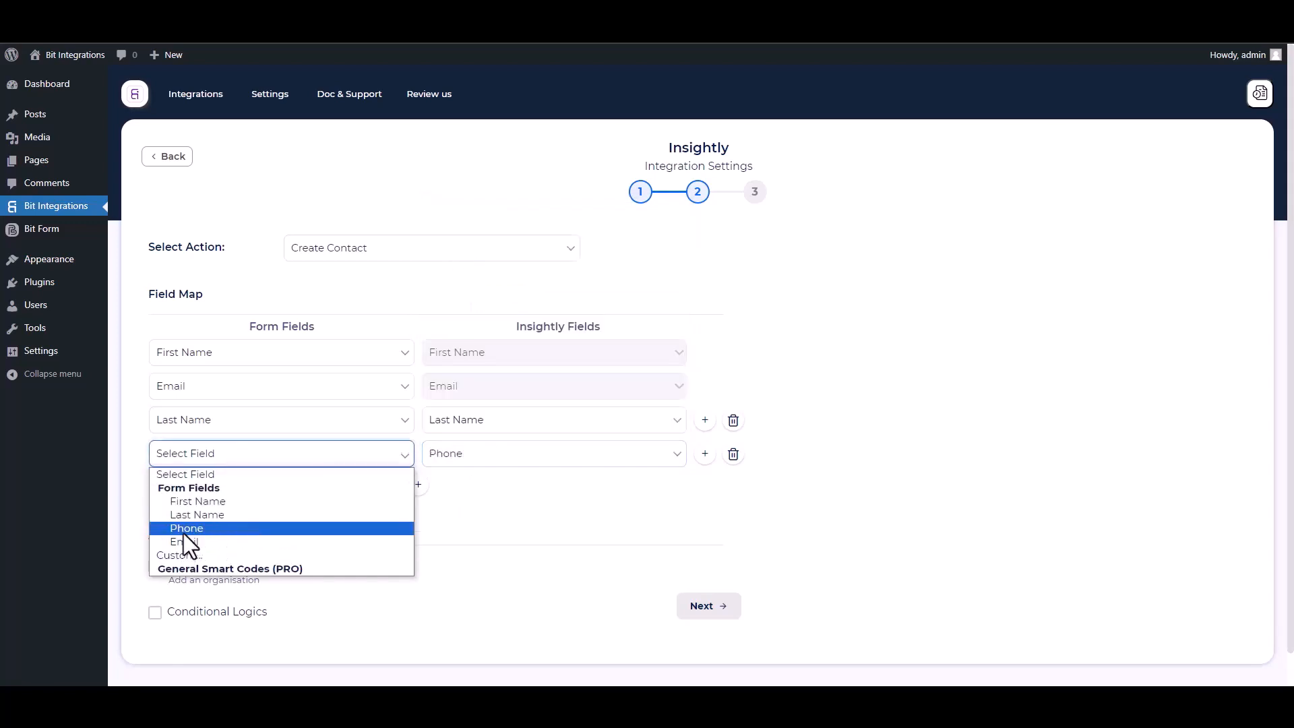
left_click(183, 529)
Leave Conditional Logics off and finish and save the Insightly integration.
scroll(1246, 441, "down", 1)
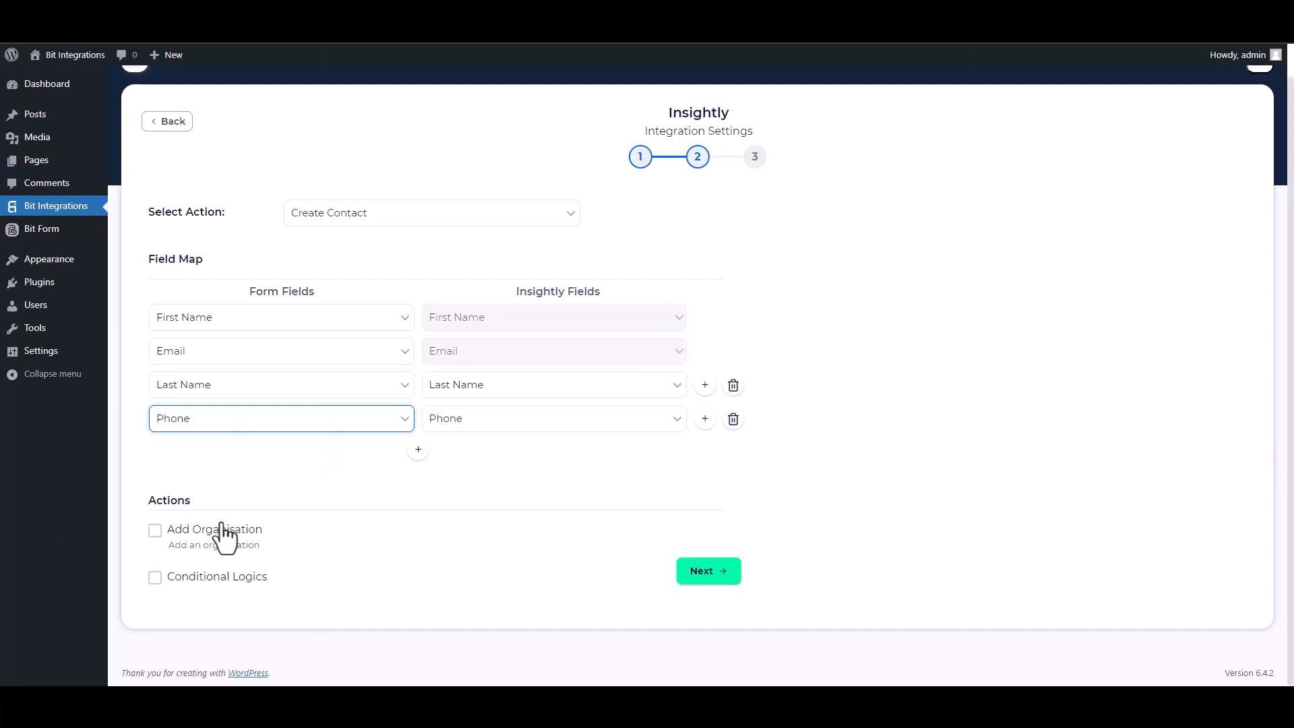
left_click(156, 577)
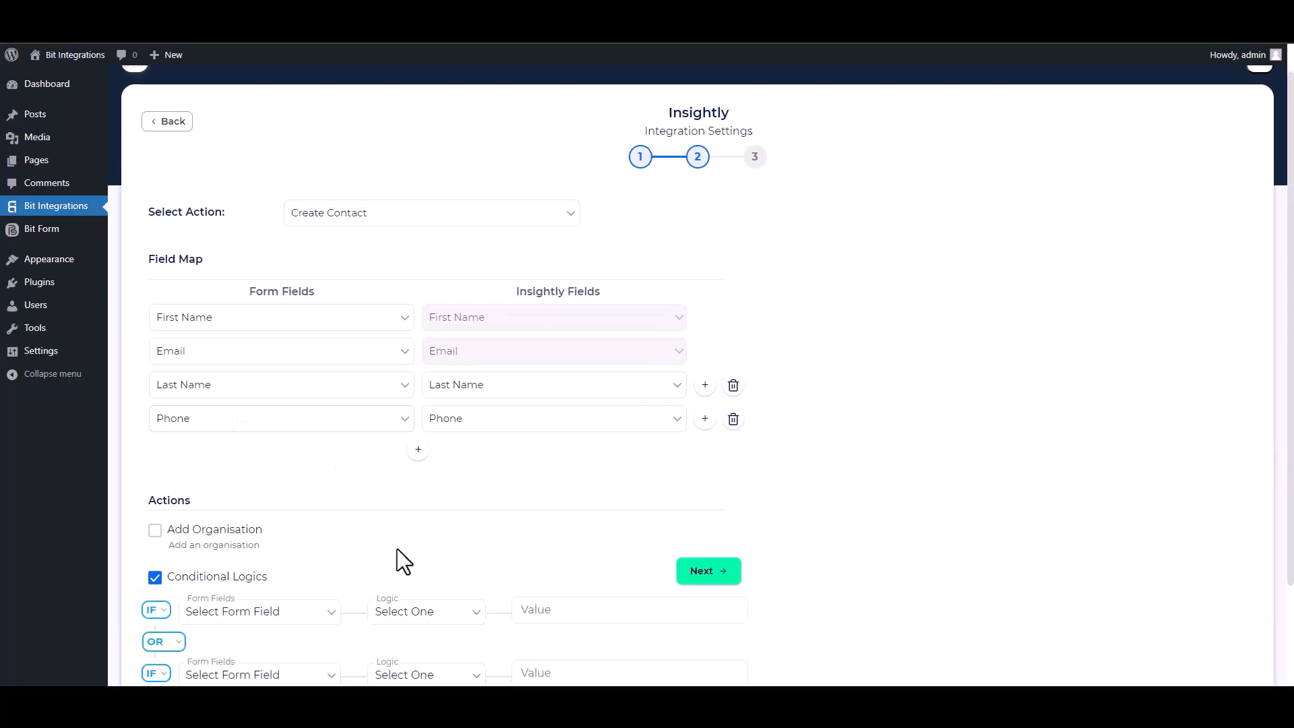
scroll(1242, 503, "down", 2)
mouse_move(353, 497)
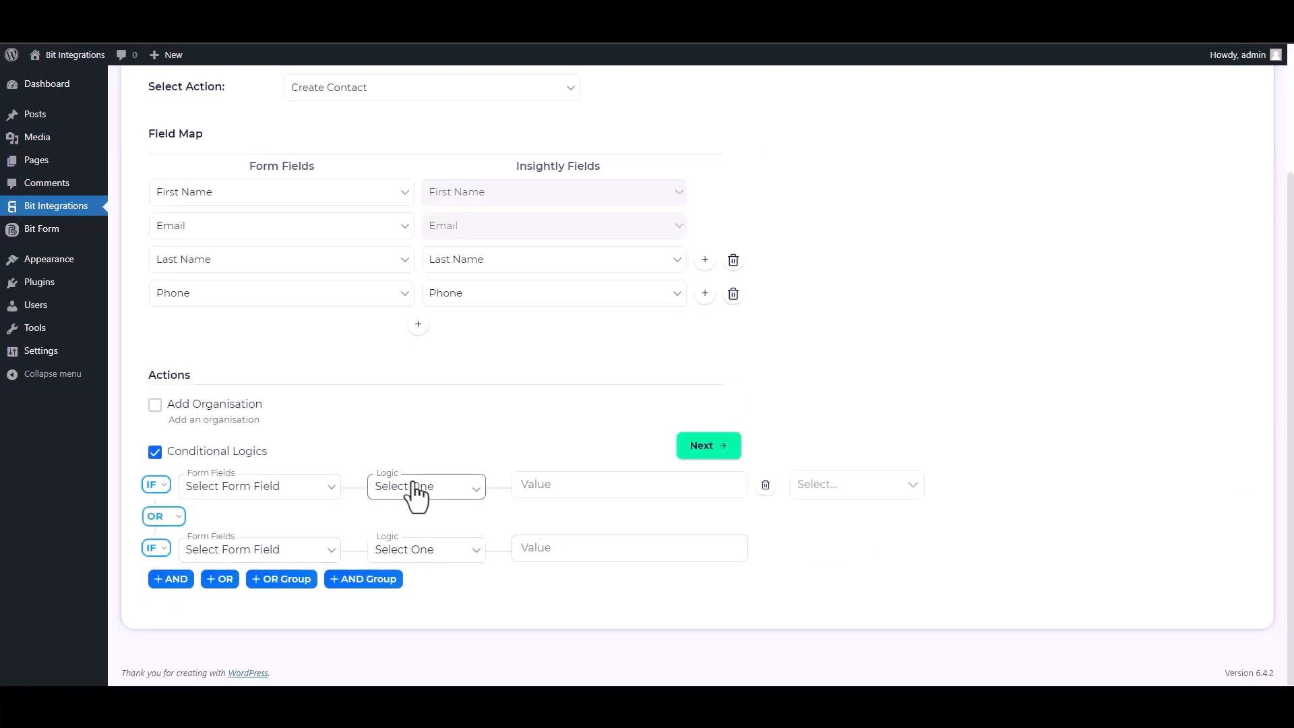
left_click(156, 452)
left_click(718, 580)
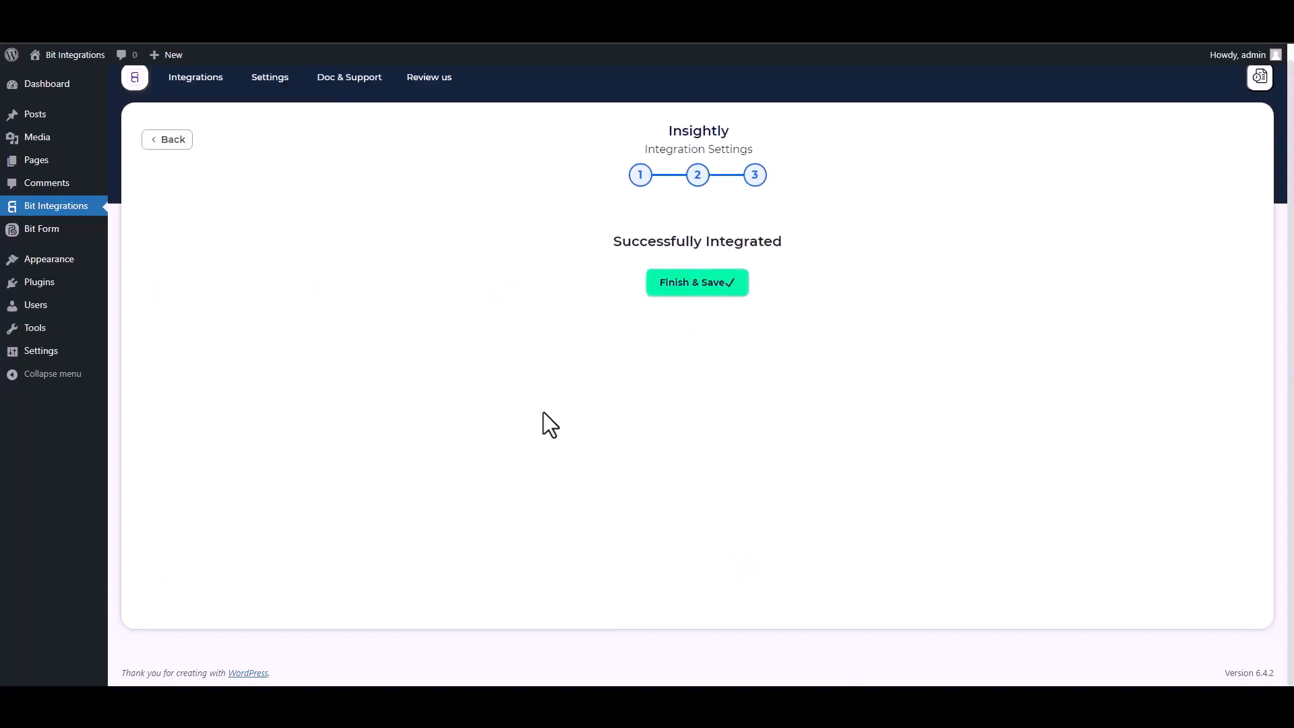
left_click(714, 286)
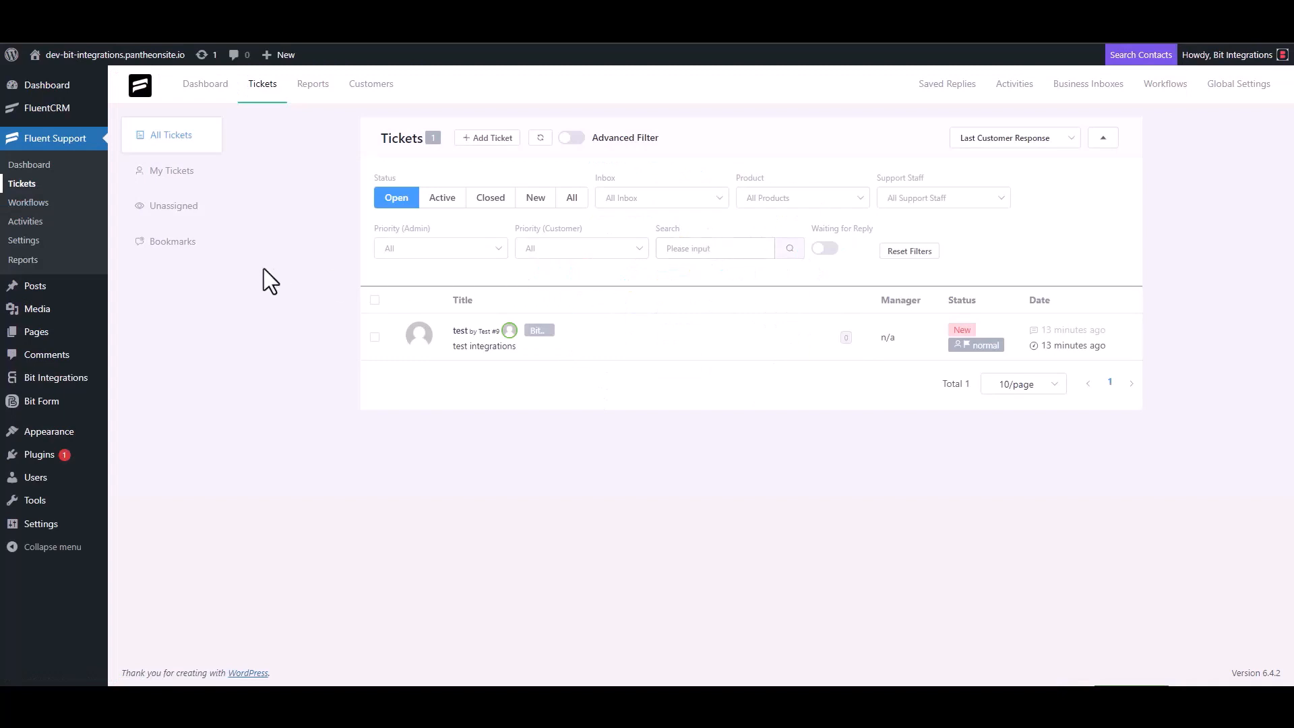
Start a new ticket, search for the support e-mail, and choose to create a new contact.
left_click(488, 138)
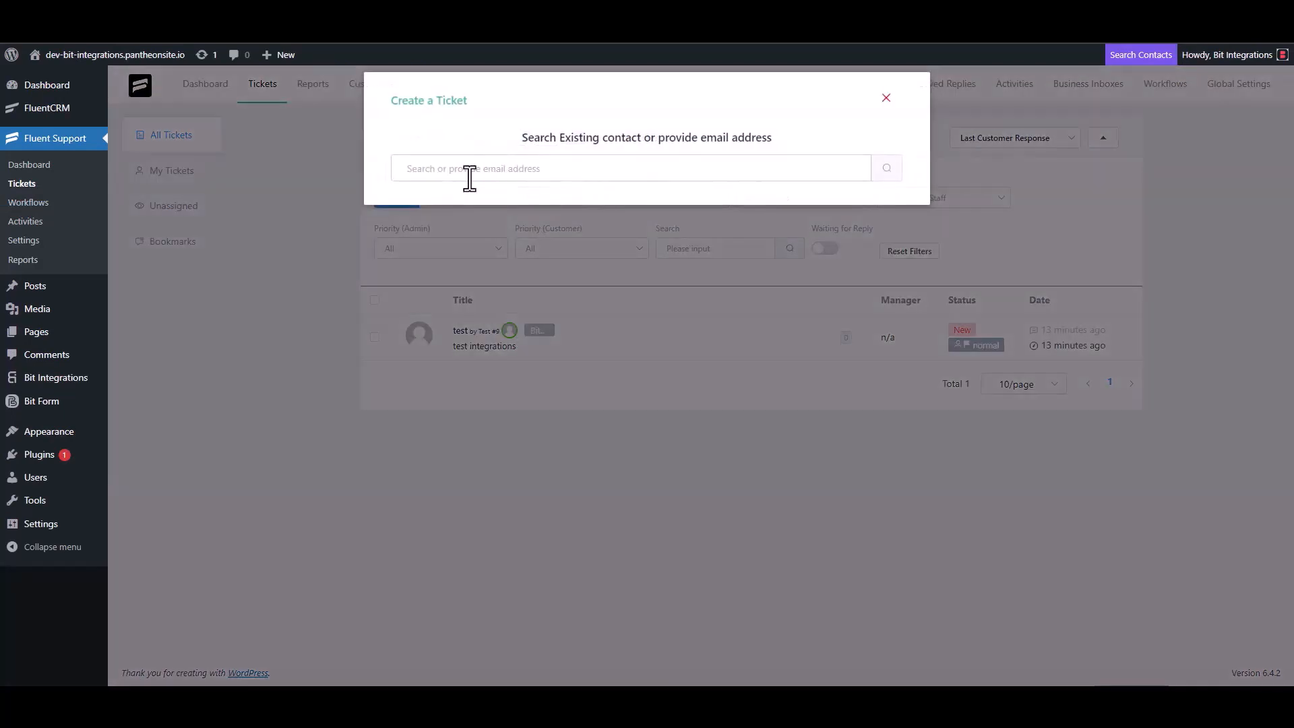
left_click(470, 177)
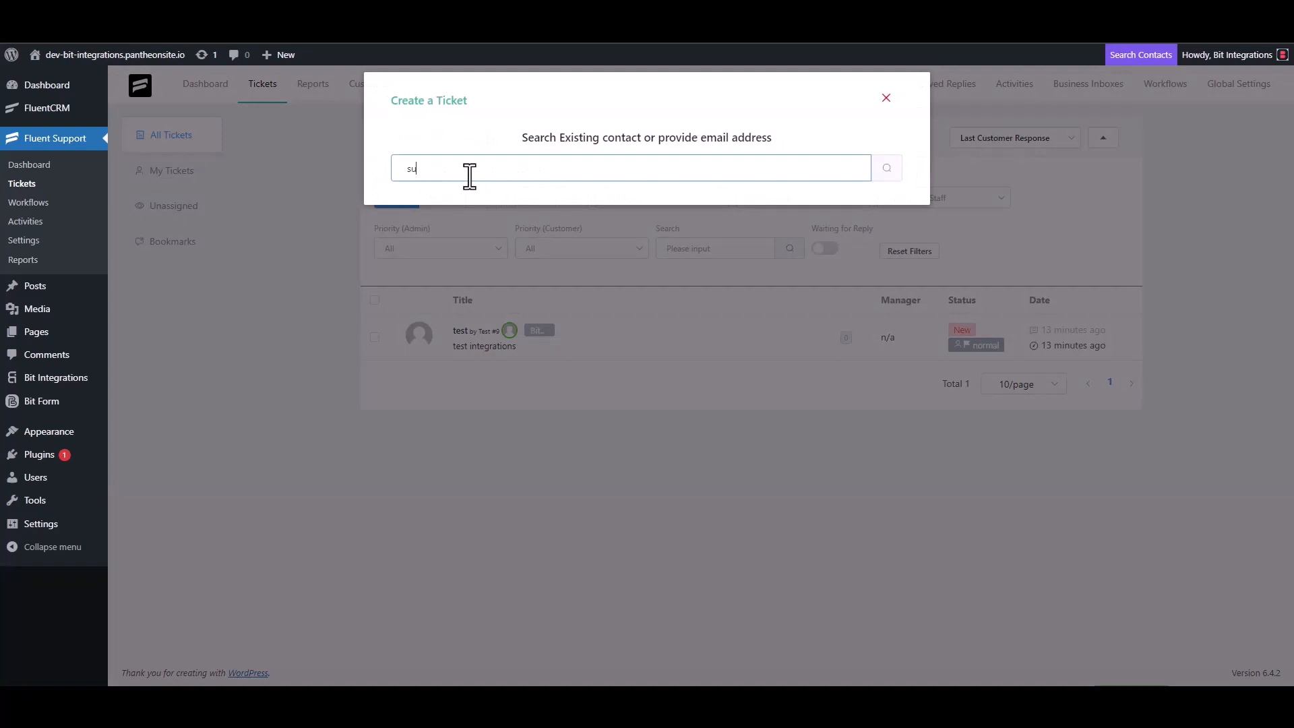
left_click(889, 177)
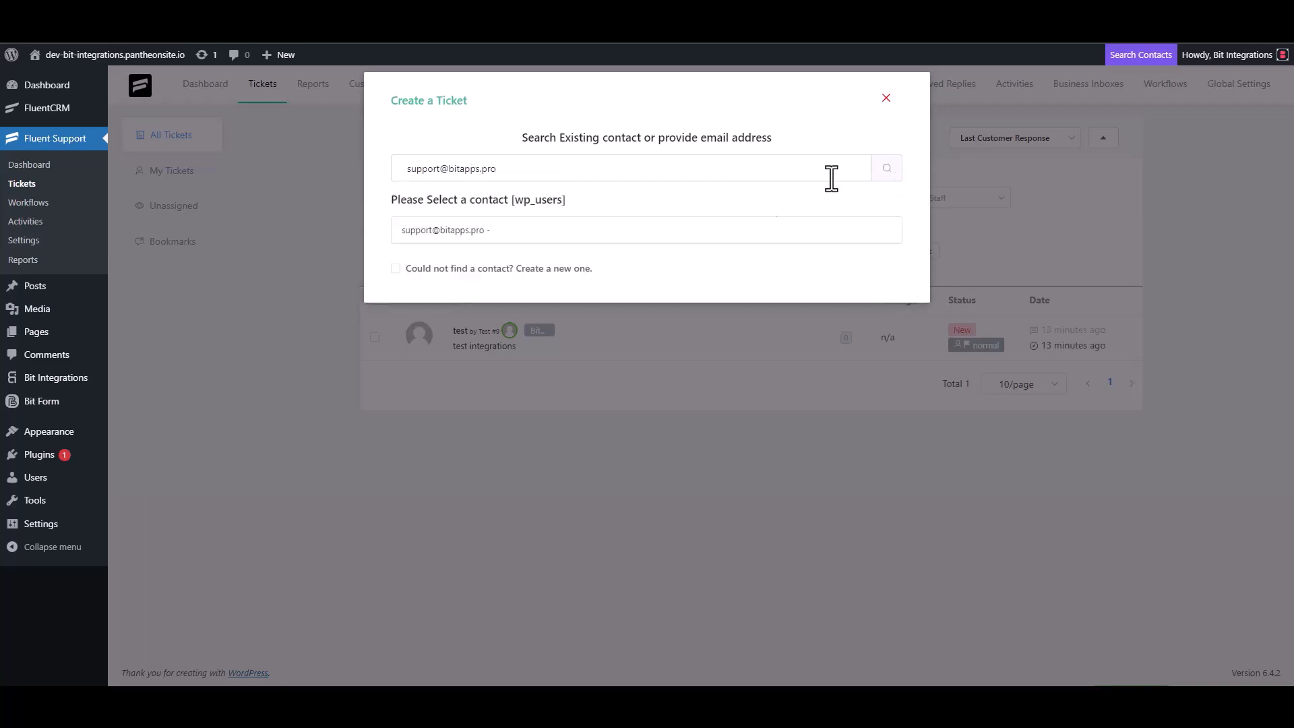
left_click(447, 269)
Create the contact with first name Bit, last name Integrations and the support e-mail.
left_click(457, 261)
type("B")
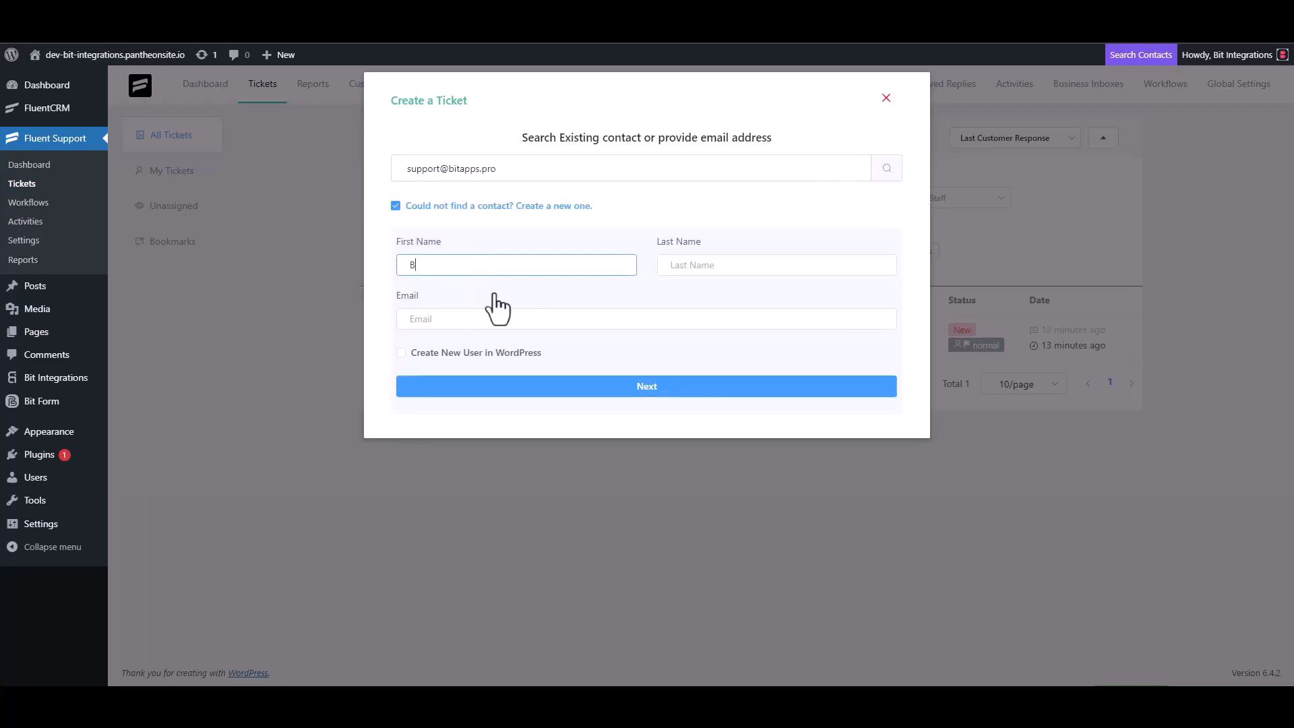
type("it")
left_click(698, 270)
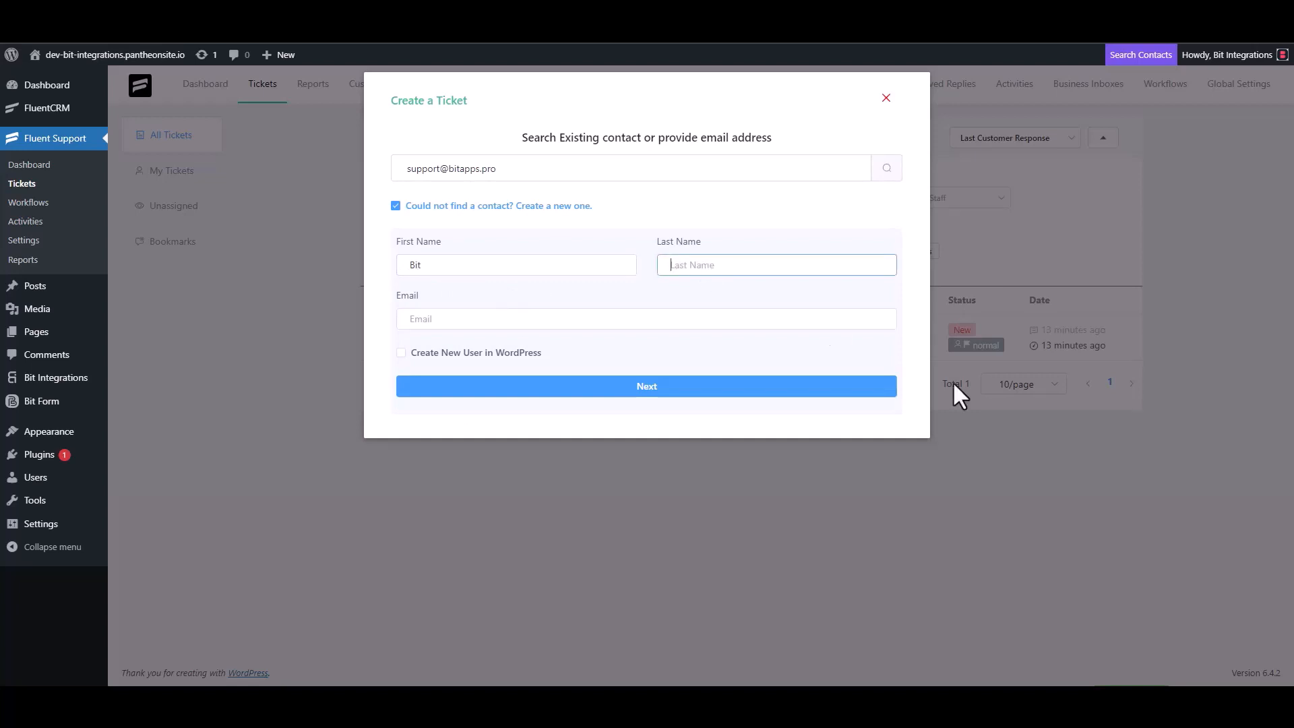
type("Integrations")
left_click(511, 320)
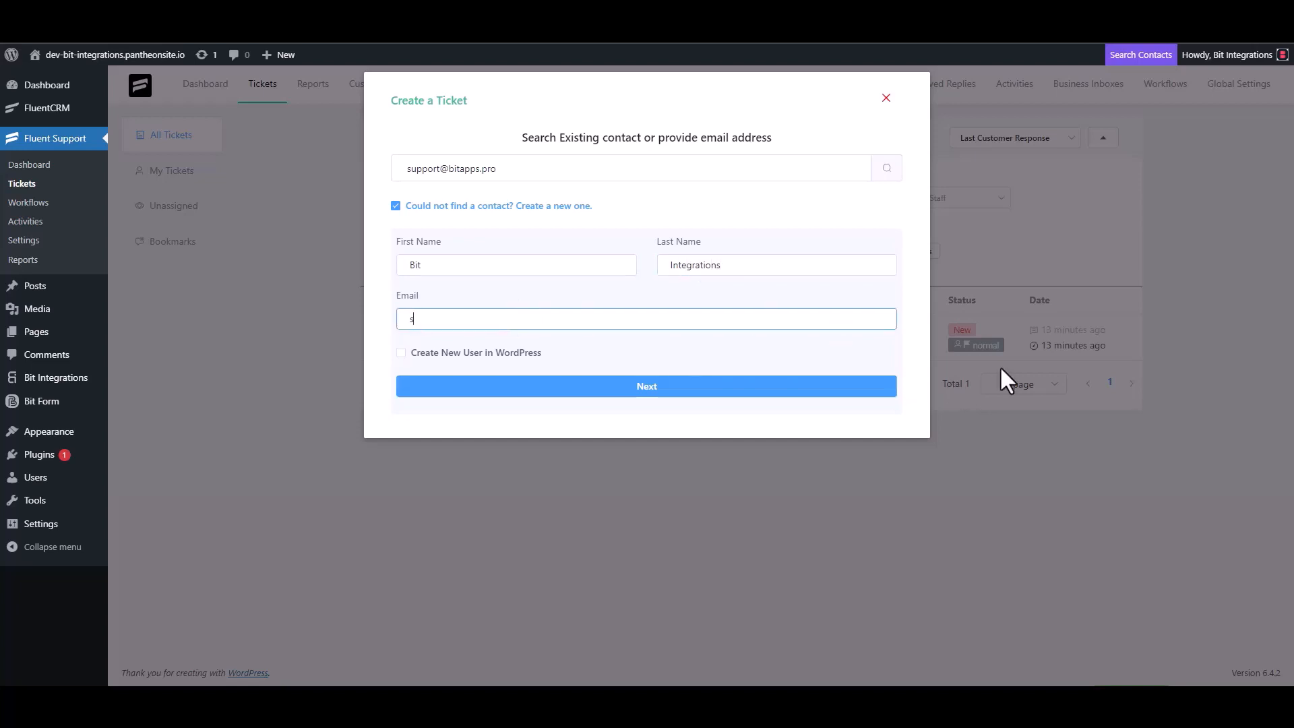
left_click(682, 393)
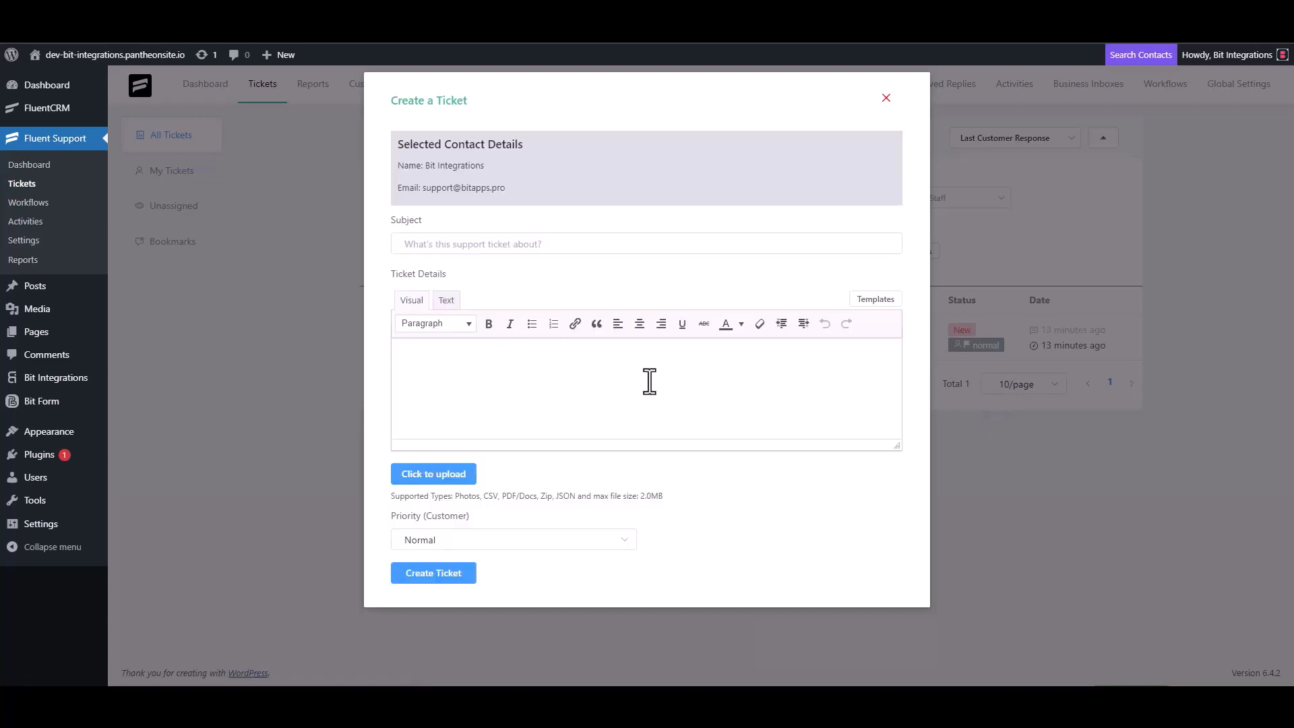
Create the ticket with subject 'bit integrations' and details 'bit Integrations'.
left_click(496, 244)
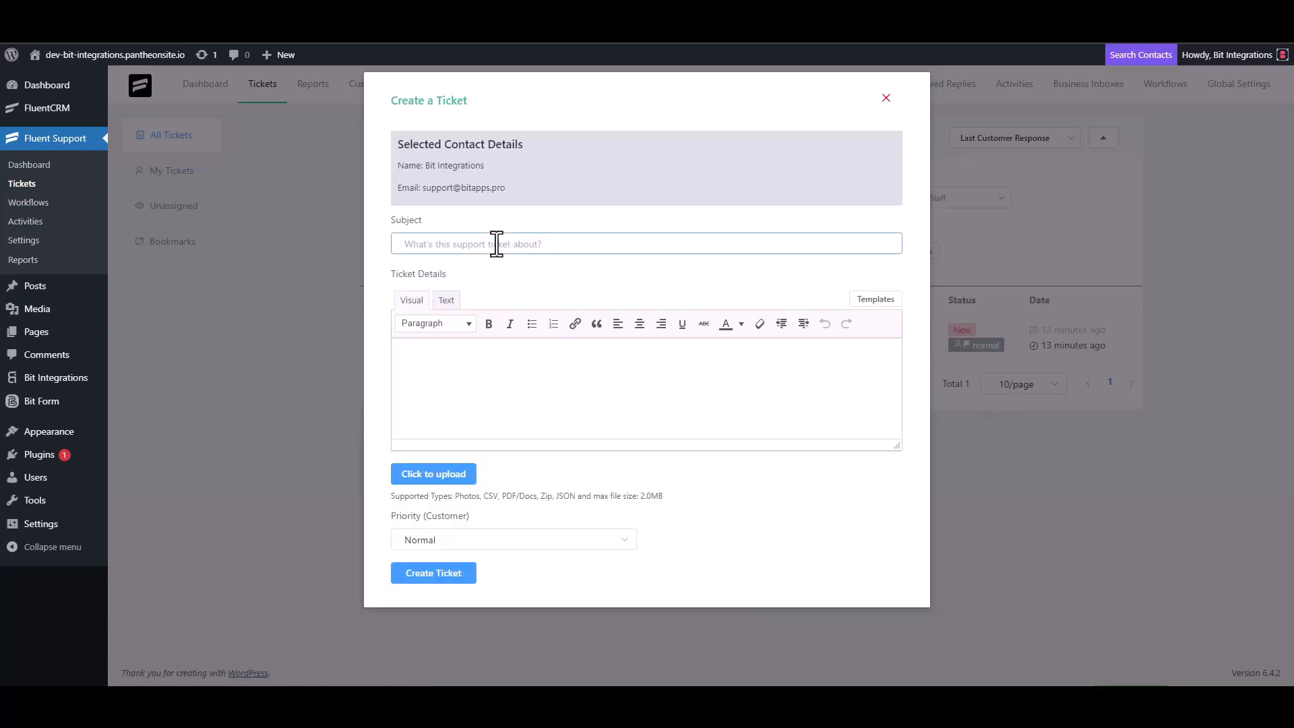
type("bit integrations")
left_click(471, 357)
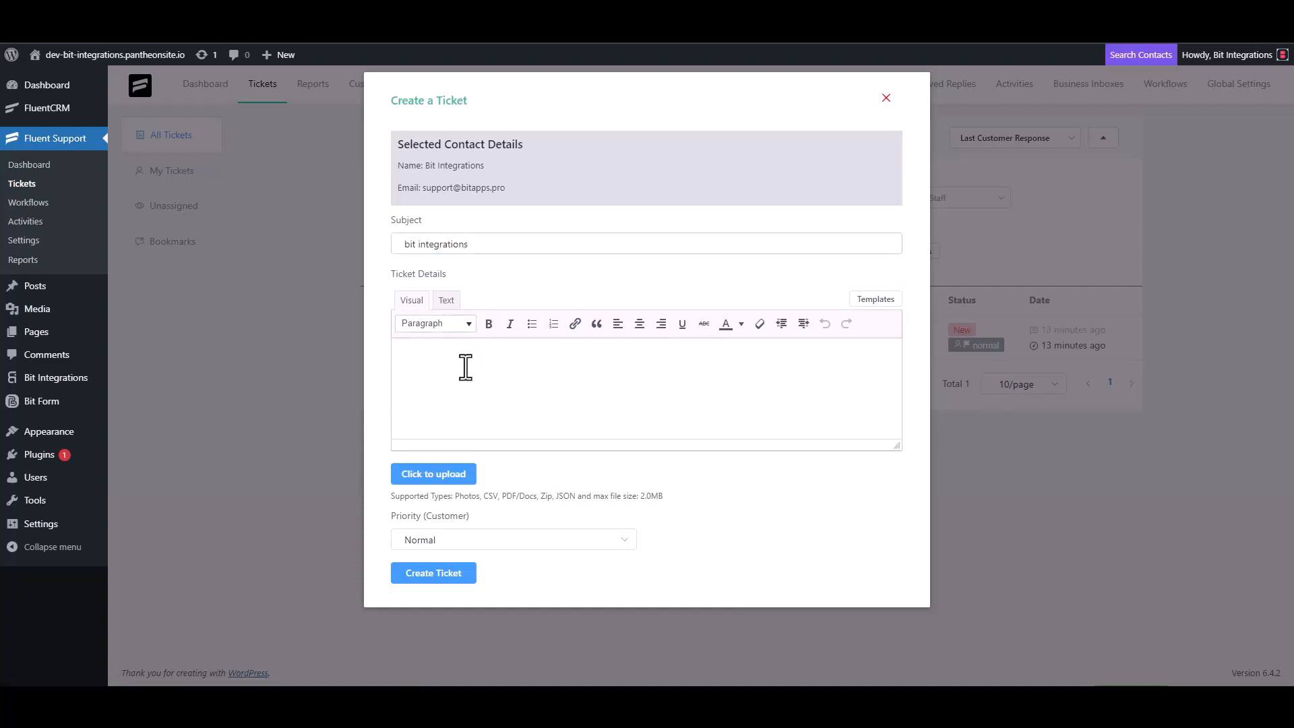
type("bit Integrations")
left_click(435, 574)
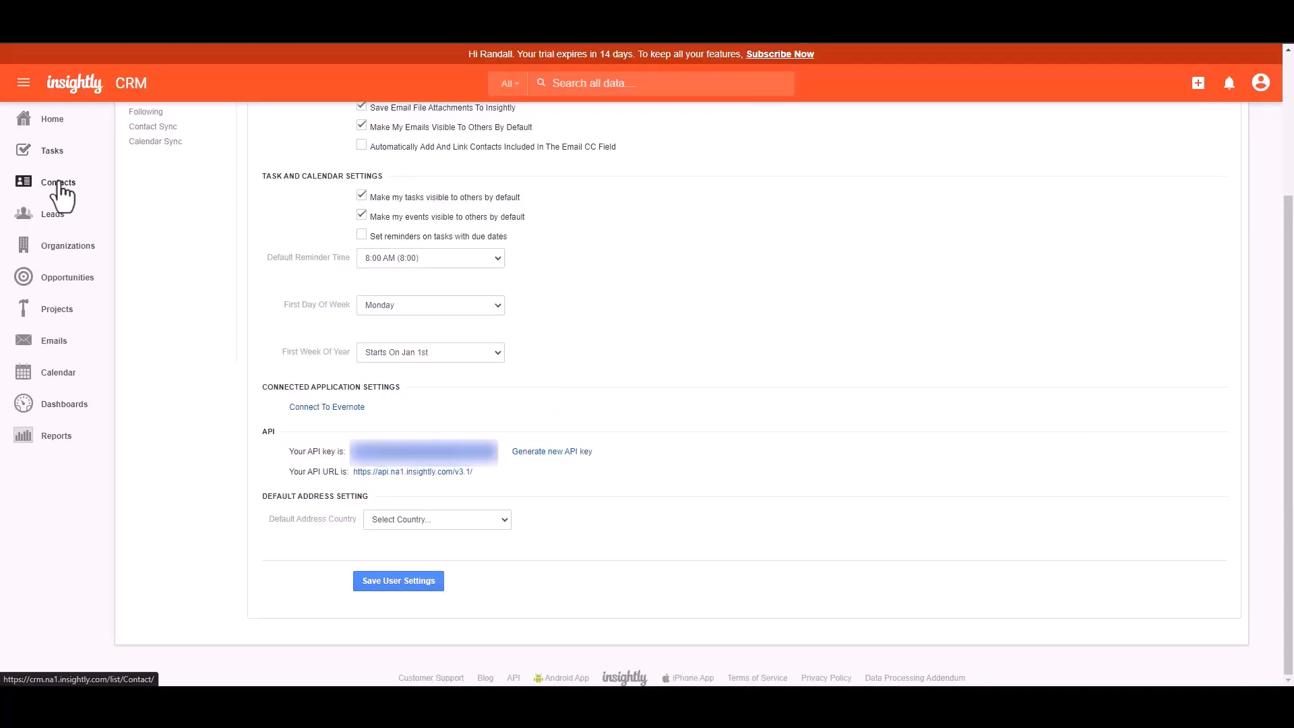
Open the Bit Integrations contact's record from the Insightly Contacts list.
left_click(58, 185)
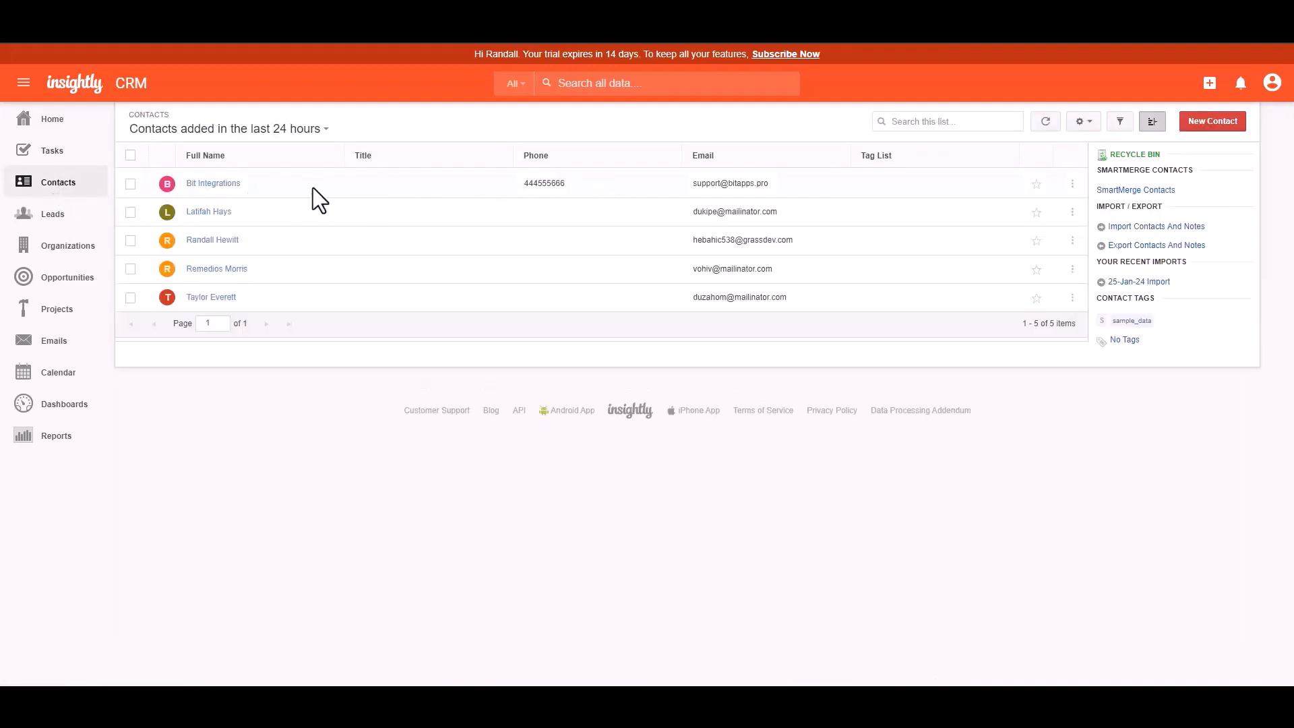
left_click(222, 184)
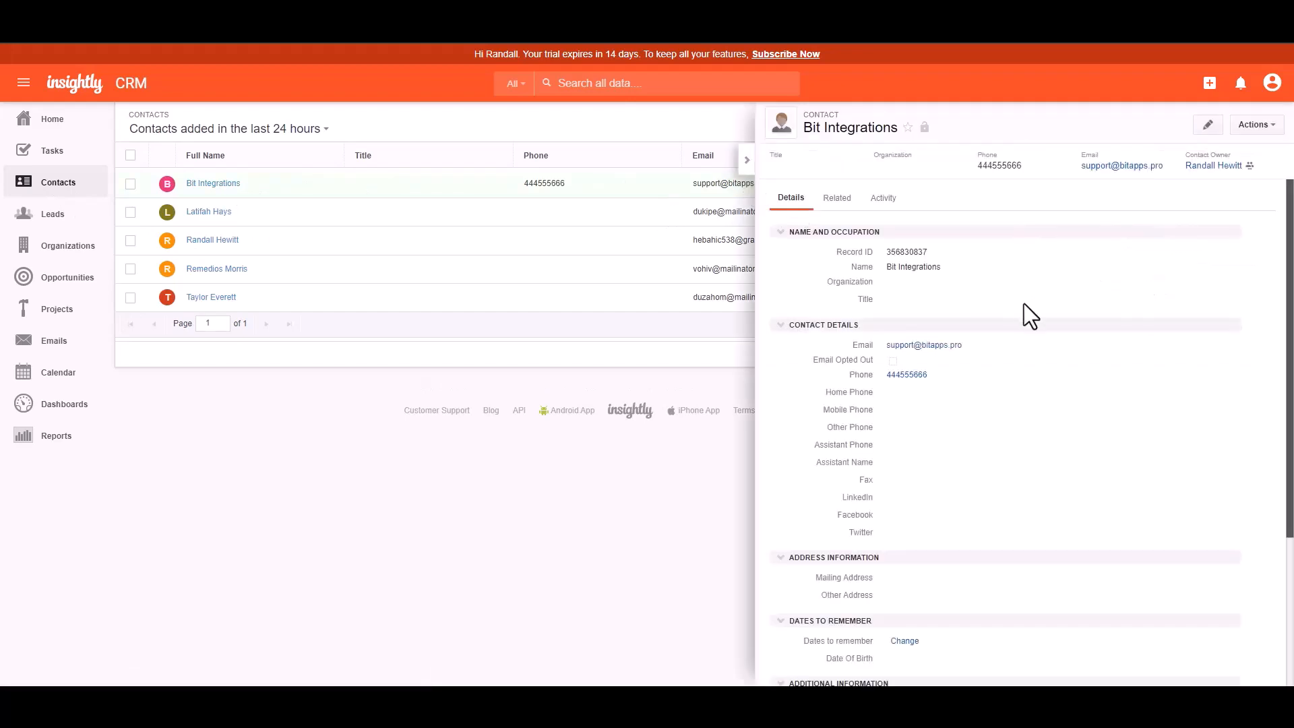